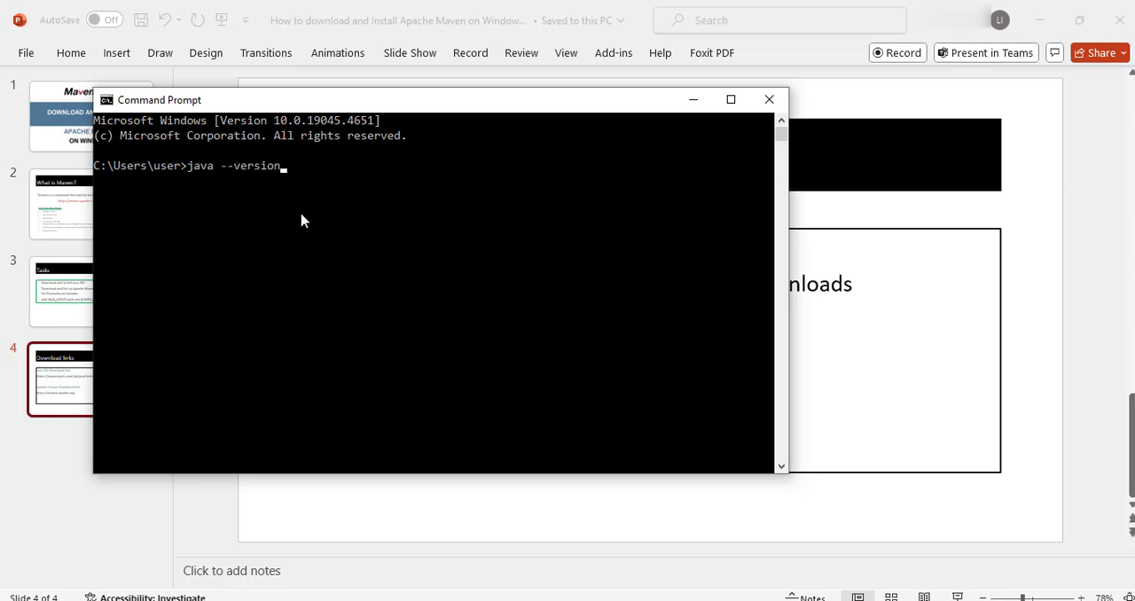
Check for Java and Maven in Command Prompt with java --version and mvn --version, and minimize the window.
key("Return")
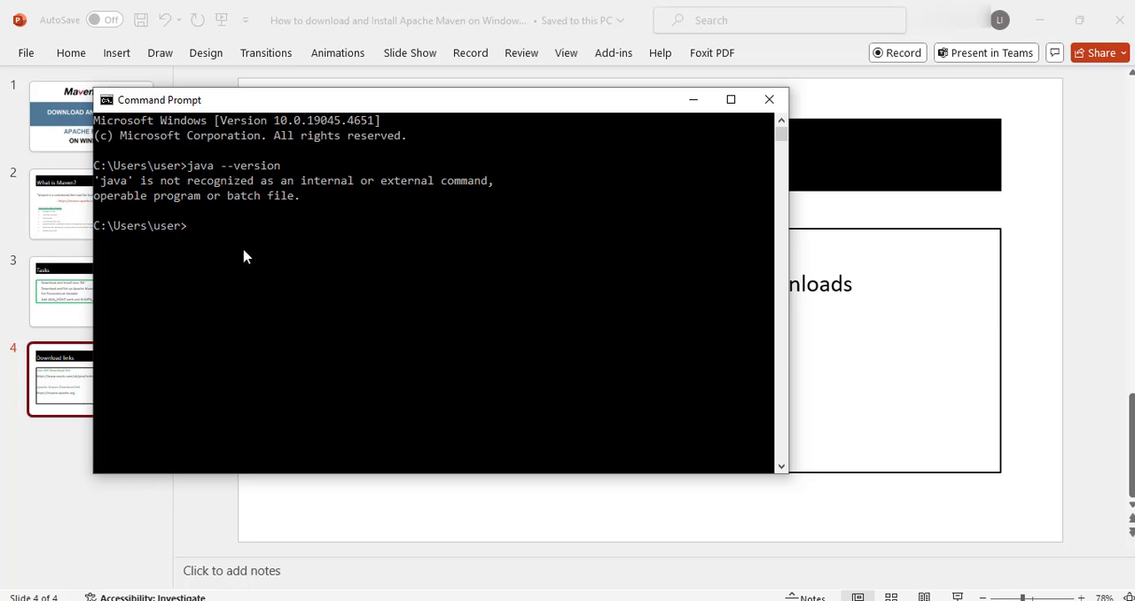
type("mvn --version")
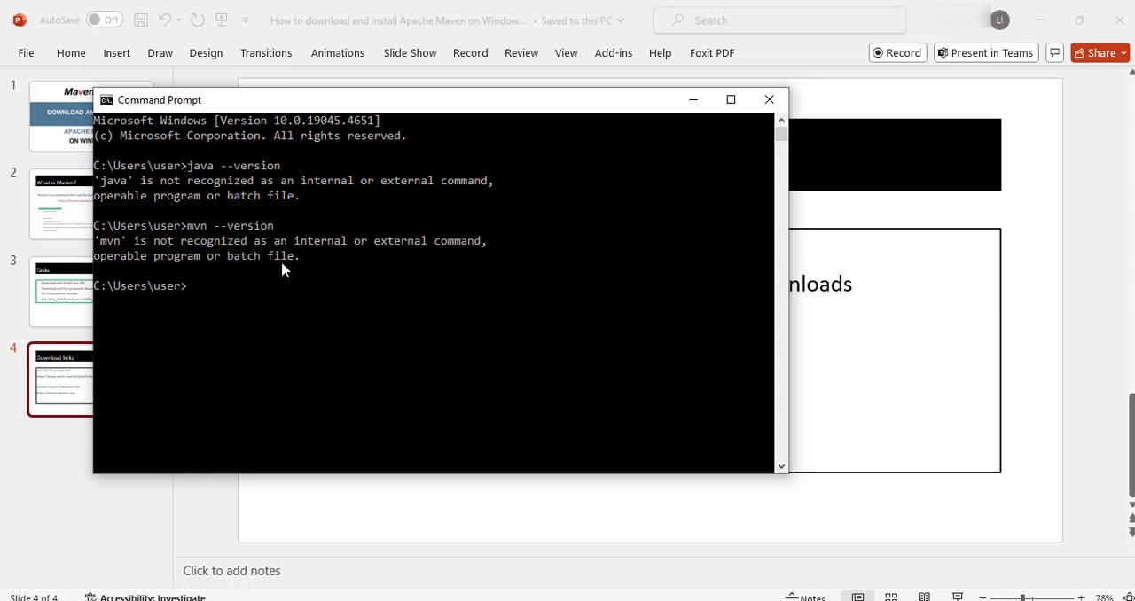
left_click(696, 101)
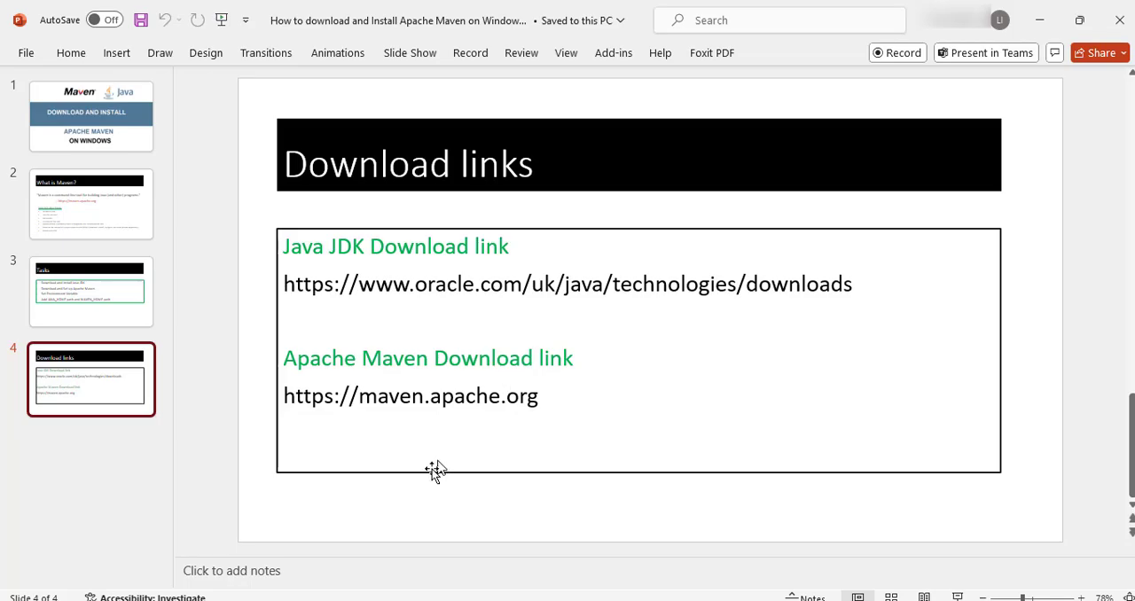
Switch to Microsoft Edge, search Google for "java jdk download" and open the Java Downloads page of Oracle United Kingdom.
left_click(443, 600)
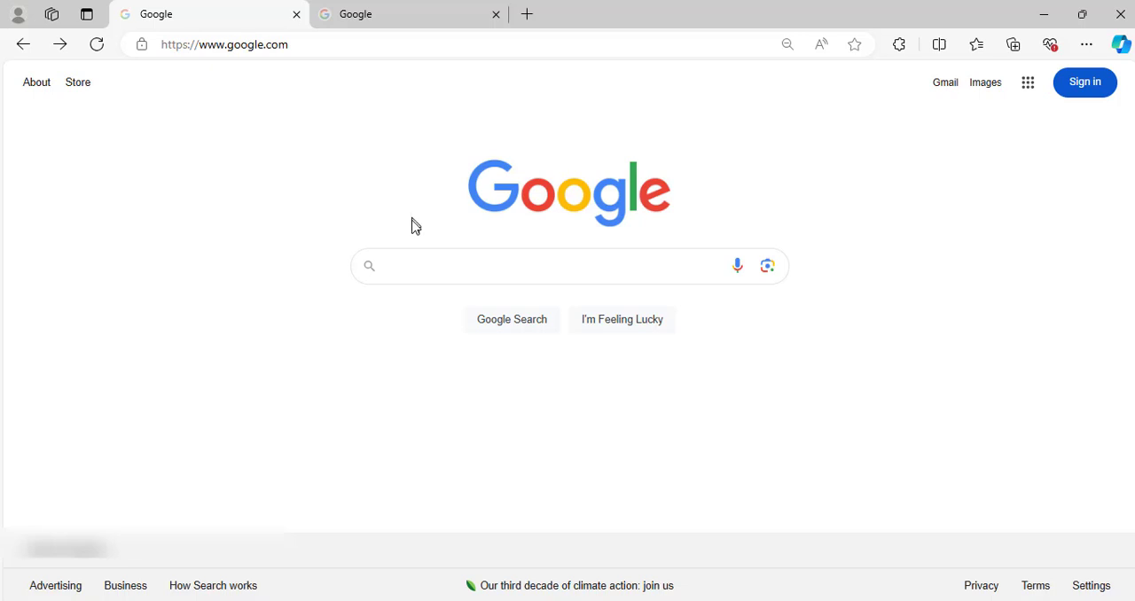
left_click(401, 265)
type("java")
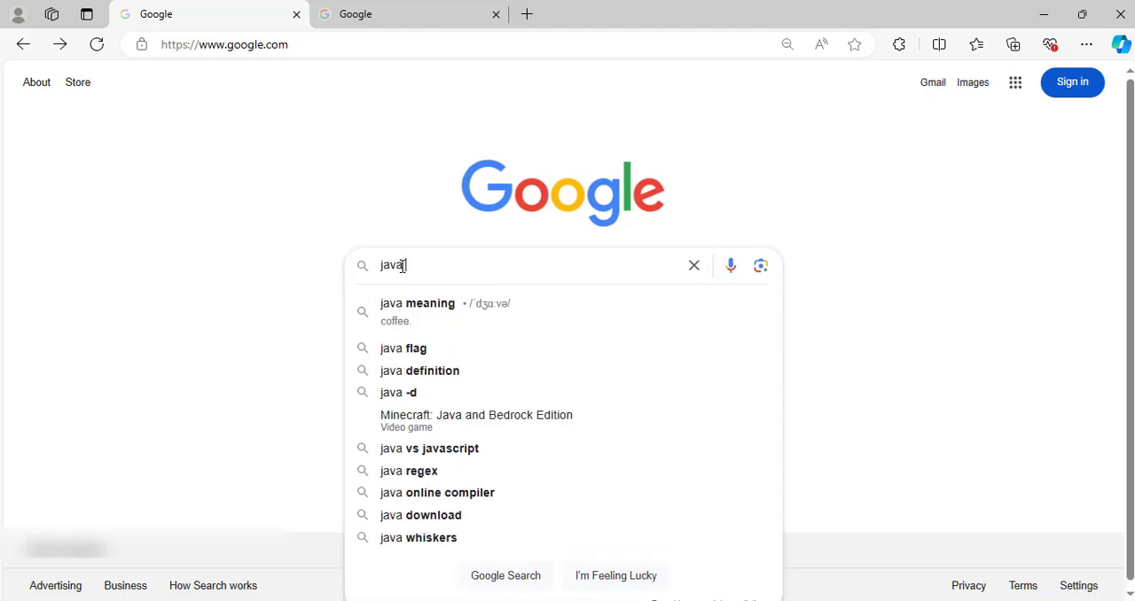
type(" j")
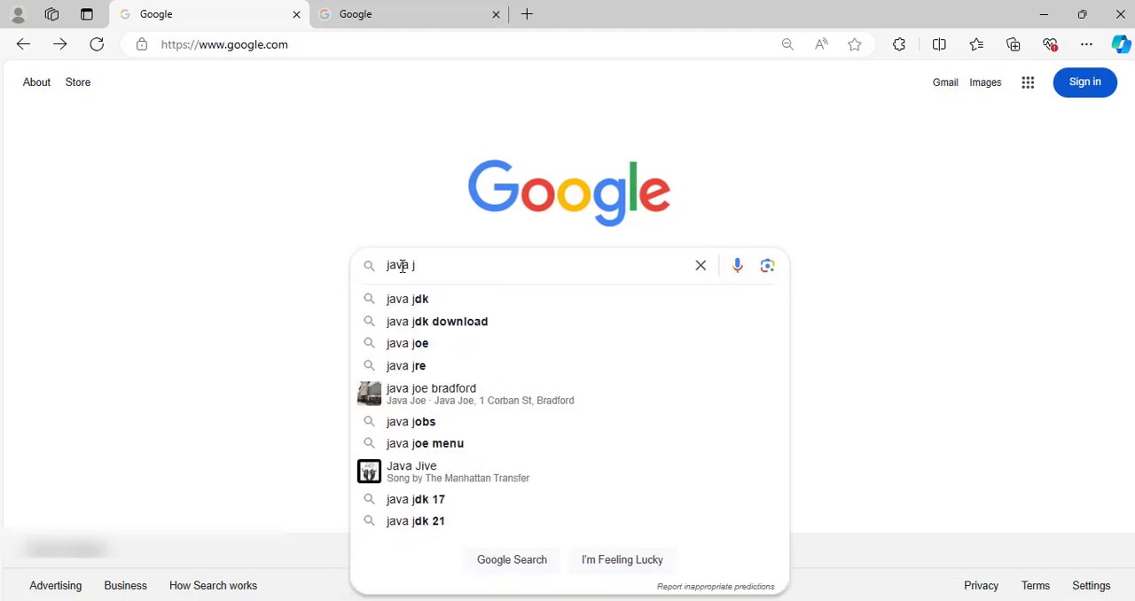
type("dk downloa")
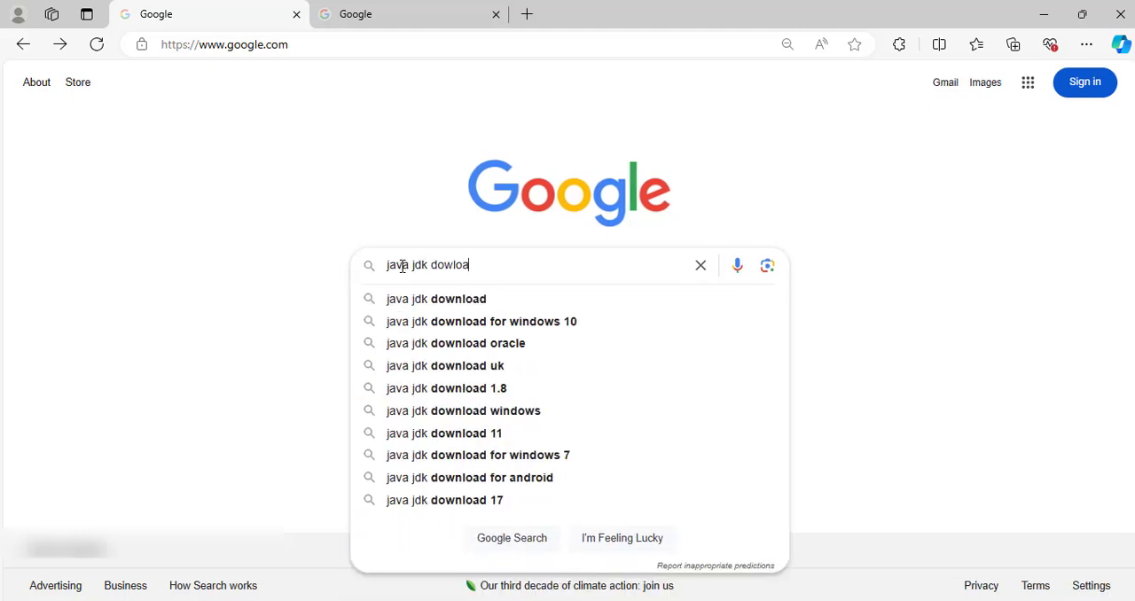
type("d")
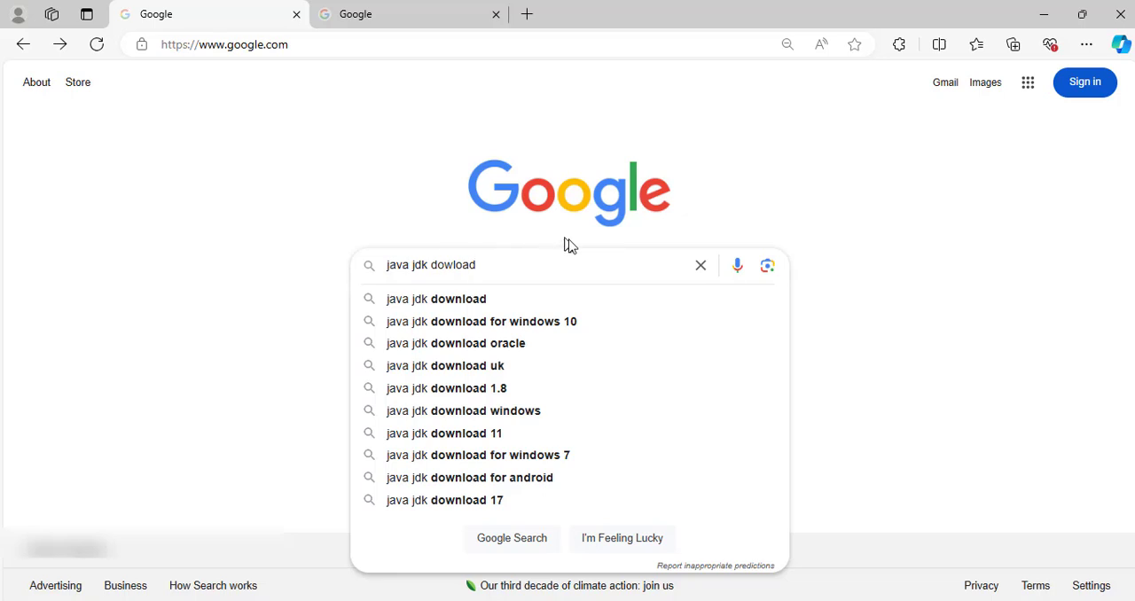
left_click(446, 306)
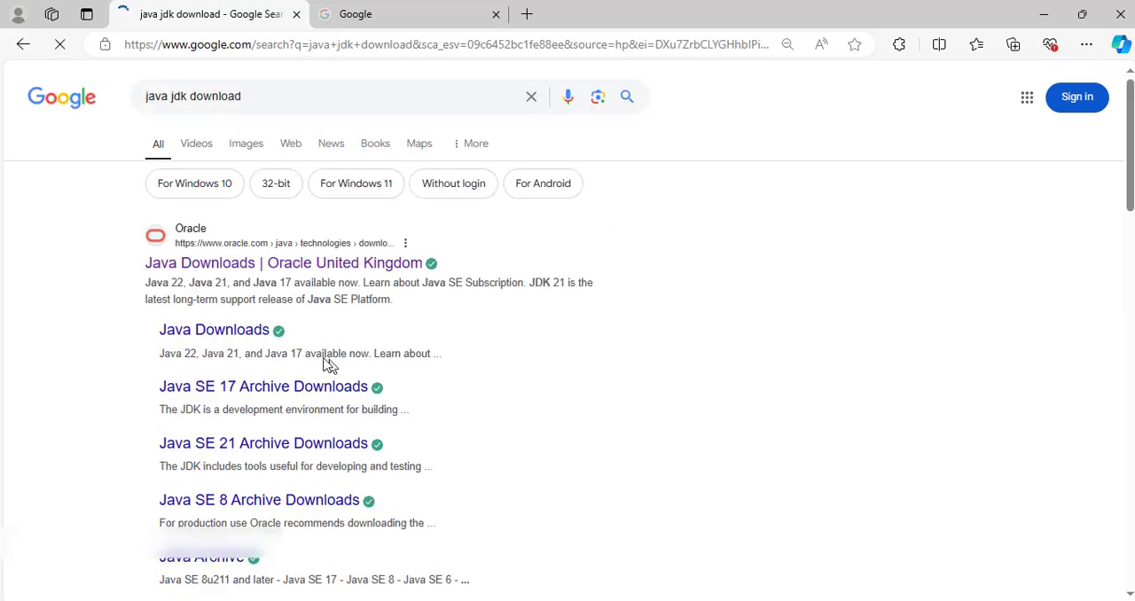
left_click(185, 266)
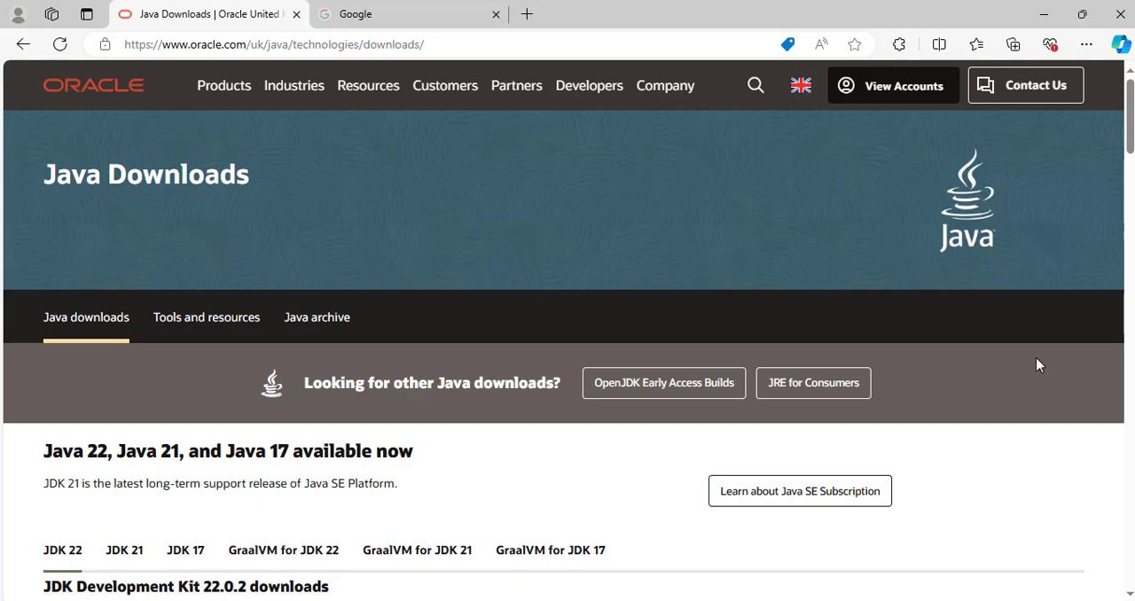
Download the JDK 22 x64 Installer for Windows, jdk-22_windows-x64_bin.exe.
left_click_drag(1132, 133, 1132, 178)
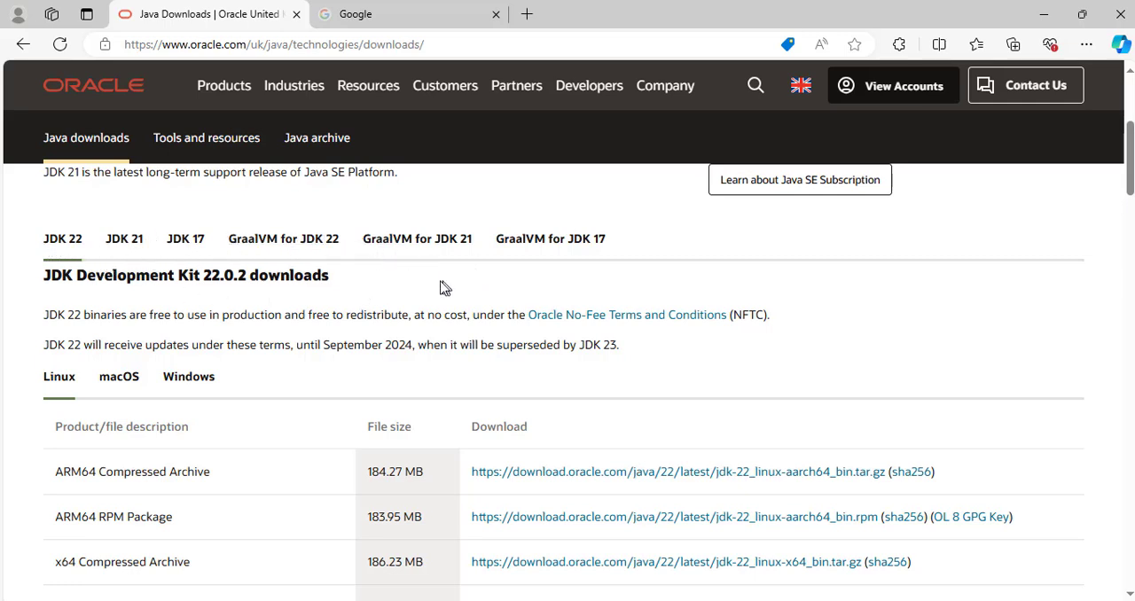
left_click(63, 238)
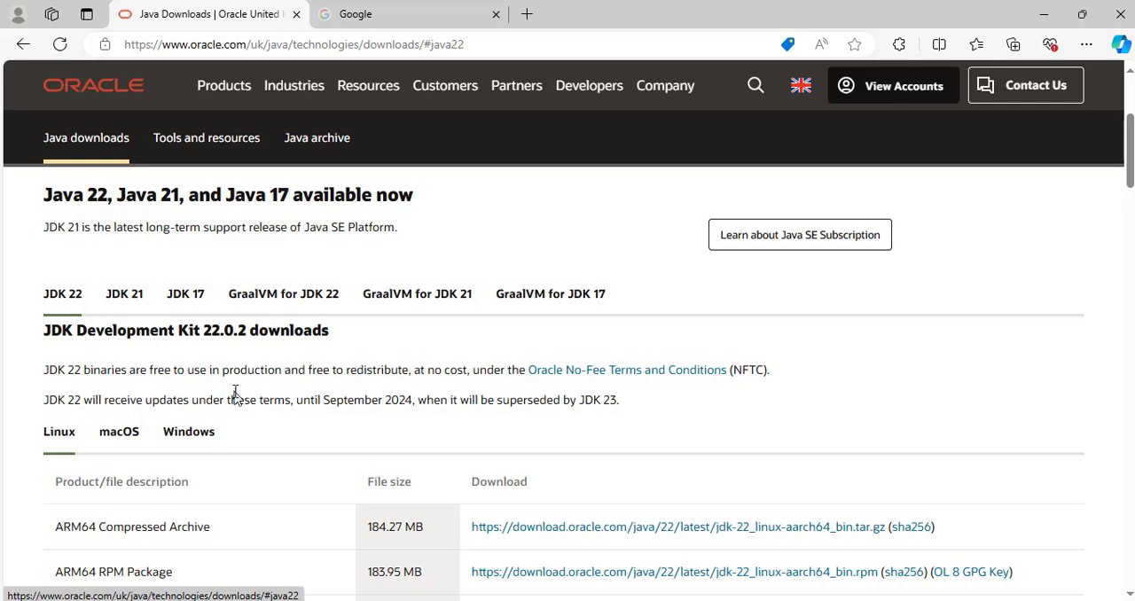
left_click(200, 435)
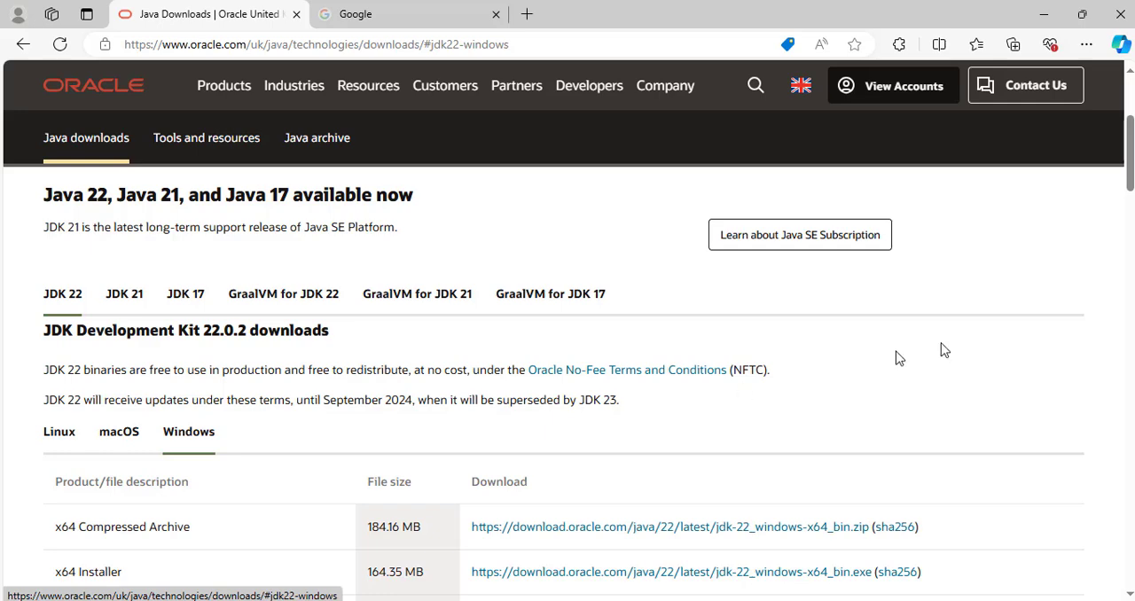
left_click_drag(1132, 184, 1131, 211)
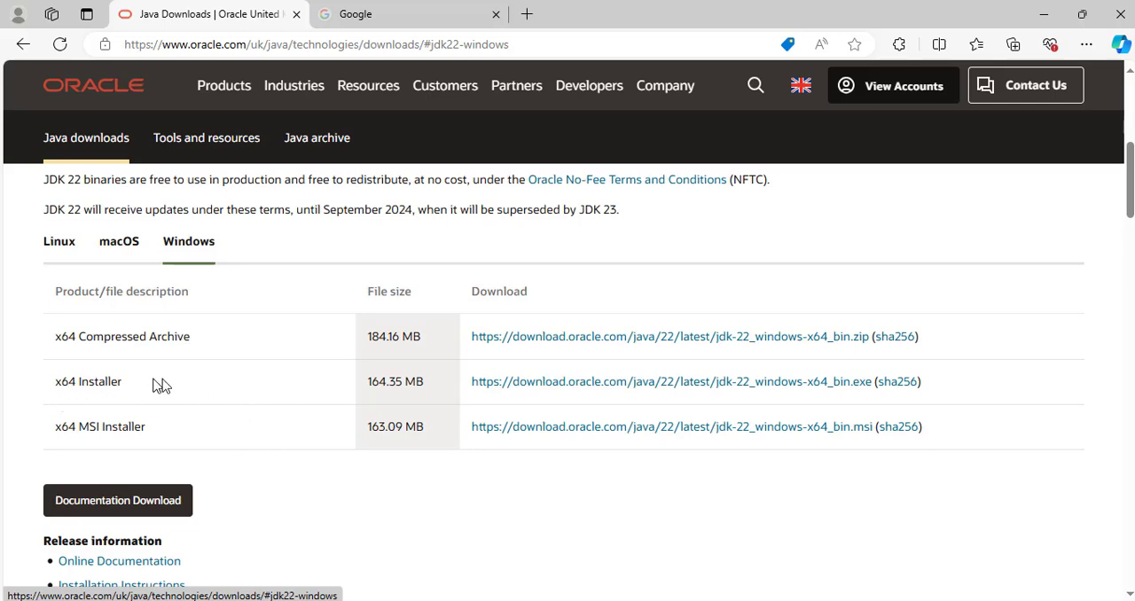
left_click(596, 391)
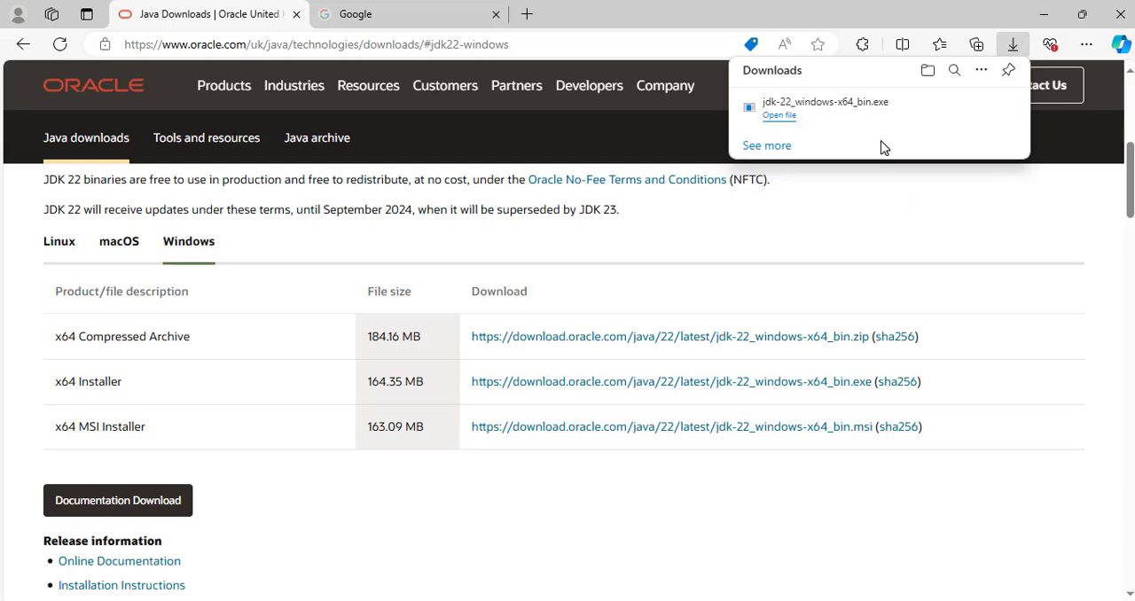
Run the downloaded jdk-22_windows-x64_bin.exe from its folder and install the JDK to C:\Program Files\Java\jdk-22\.
mouse_move(915, 134)
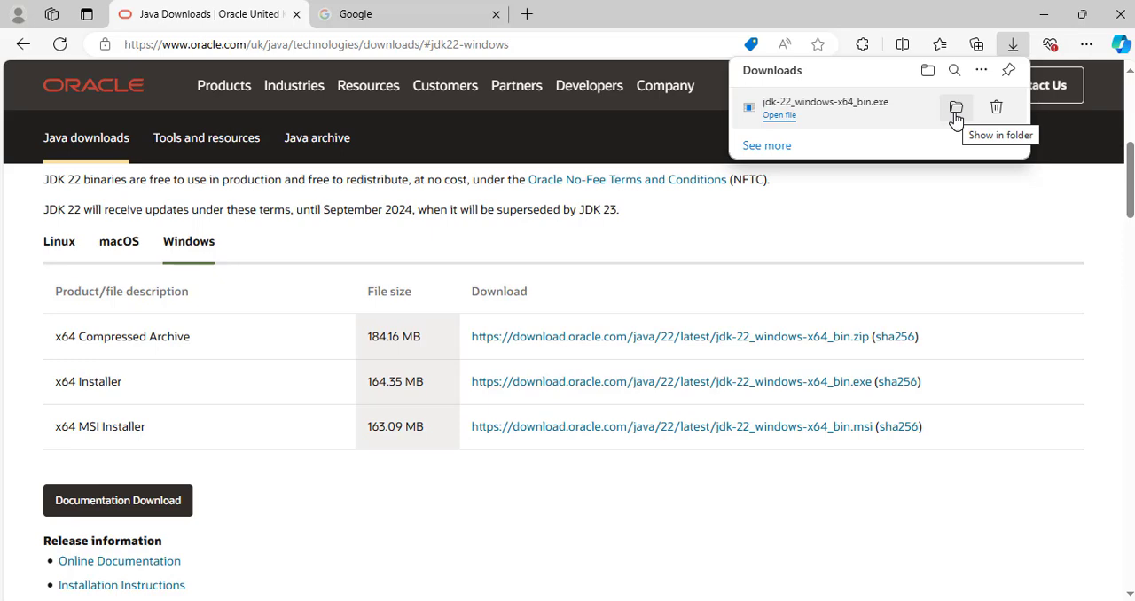
left_click(955, 113)
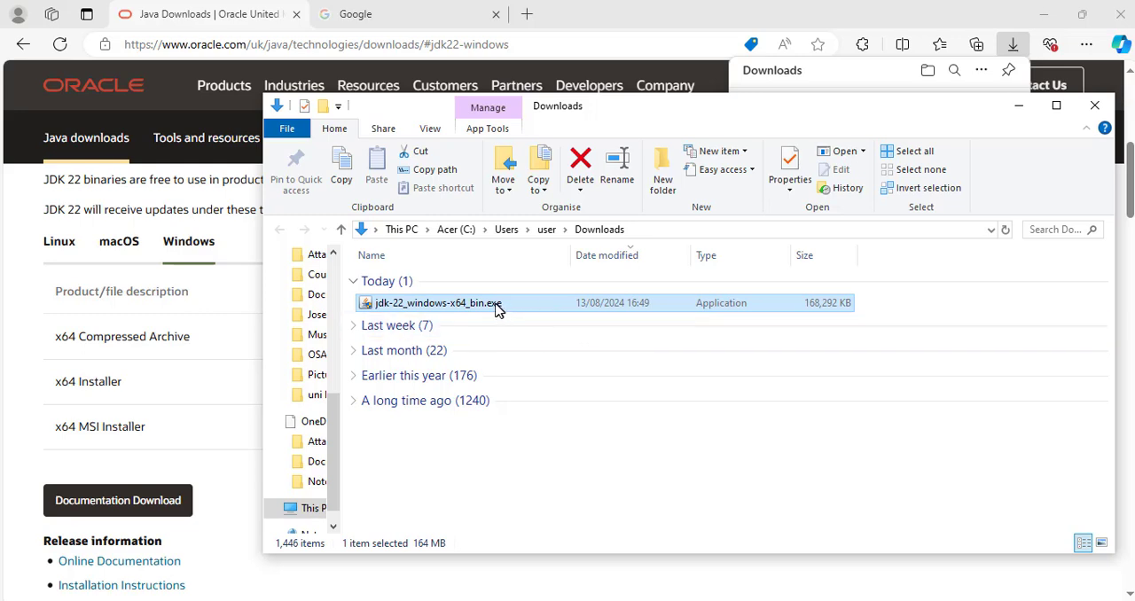
double_click(368, 308)
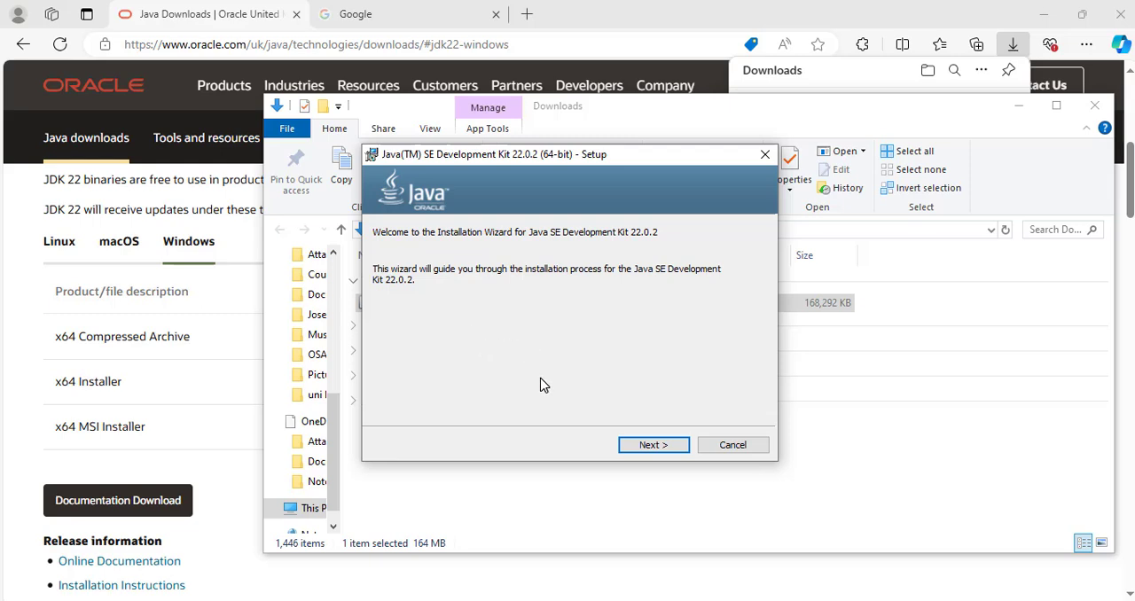
left_click(658, 448)
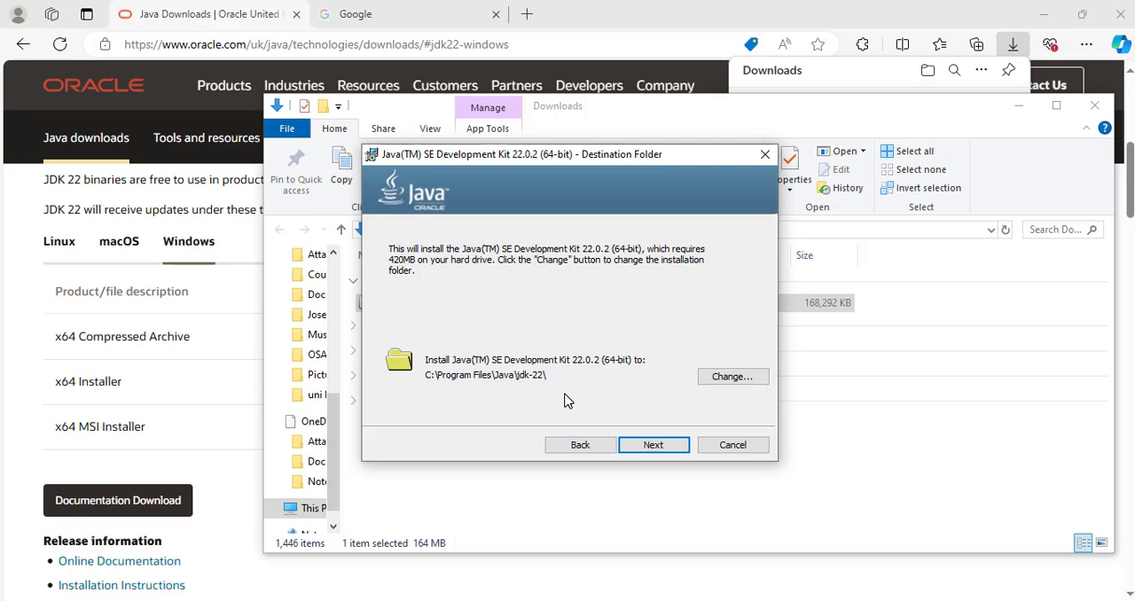
left_click(660, 449)
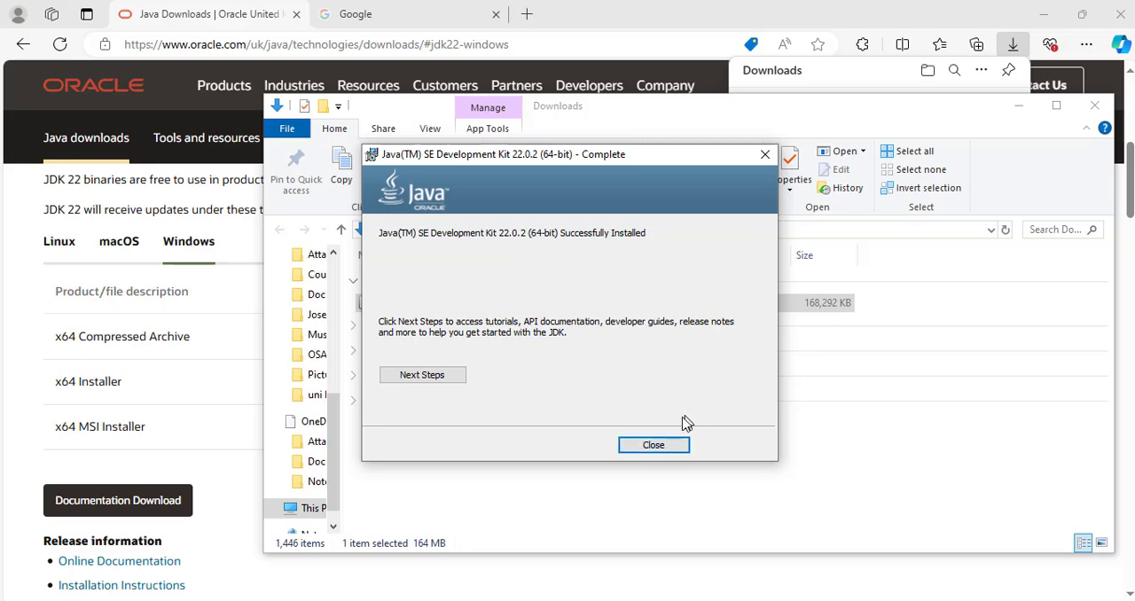
left_click(654, 445)
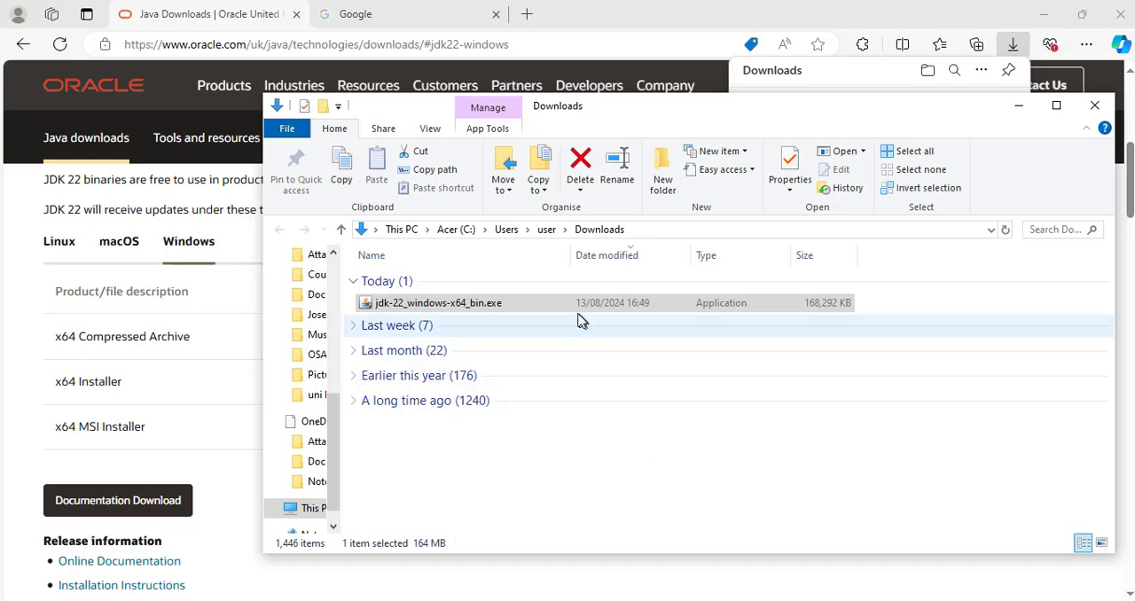
Go to the Java folder inside Program Files on drive C in File Explorer.
left_click(540, 309)
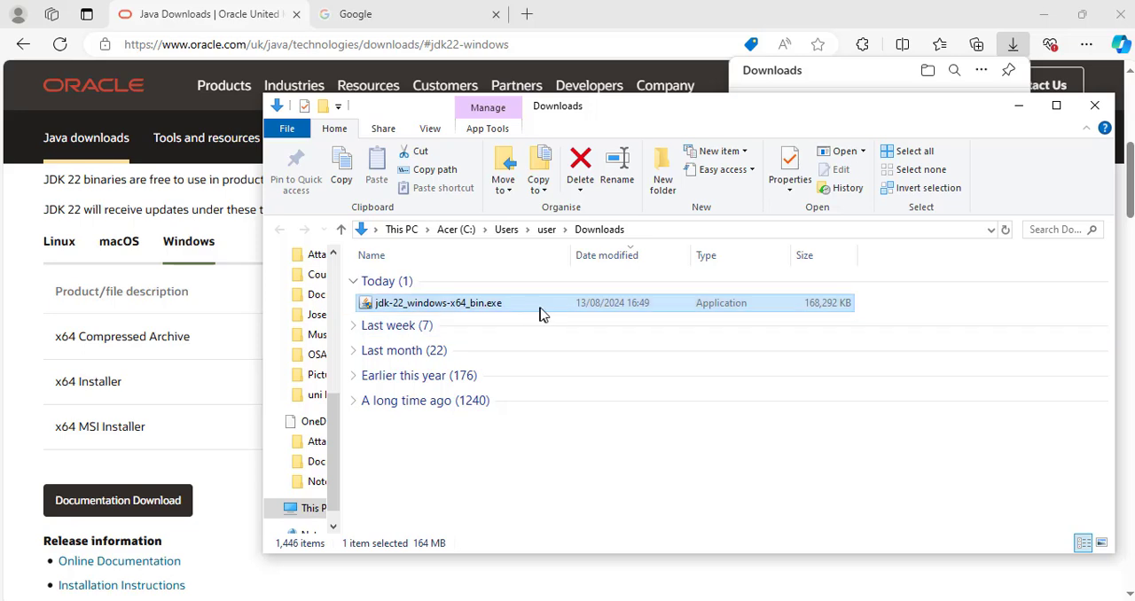
mouse_move(546, 307)
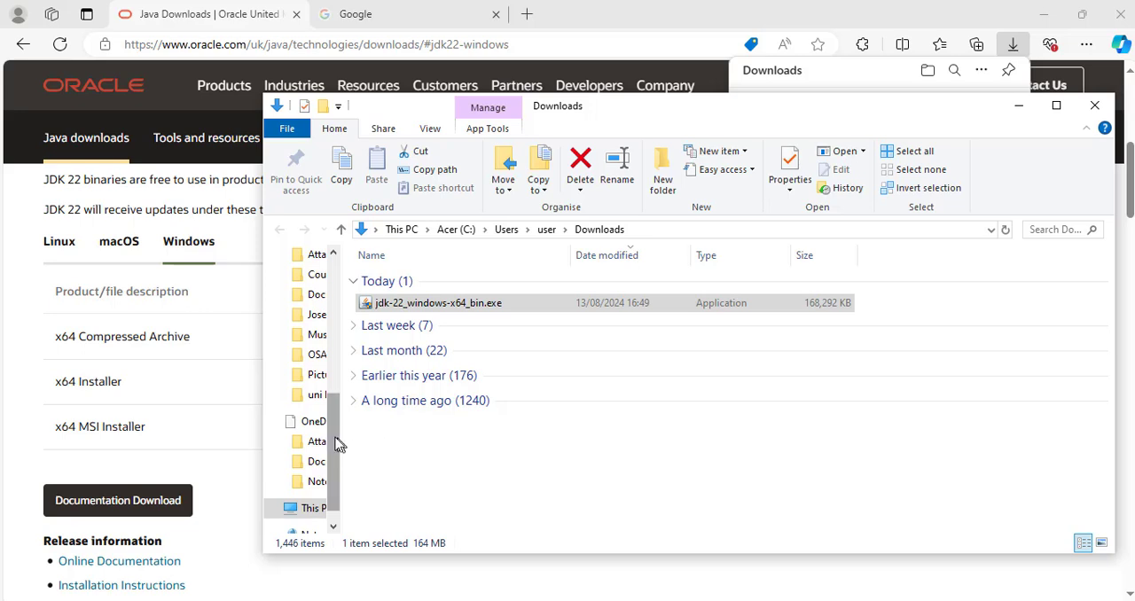
left_click(454, 230)
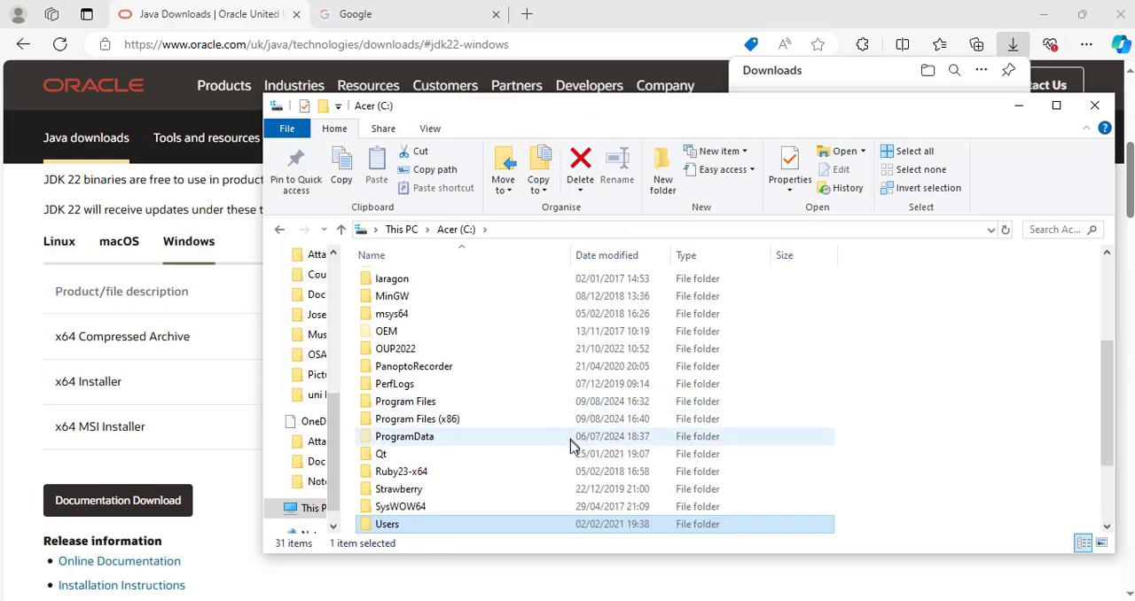
double_click(401, 406)
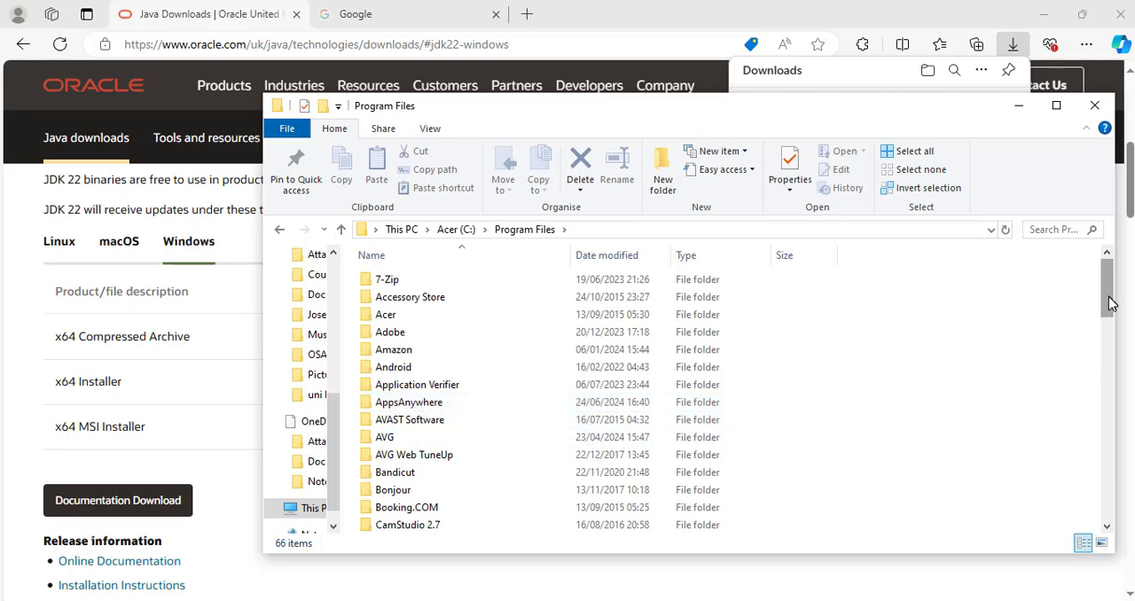
left_click_drag(1112, 303, 1116, 380)
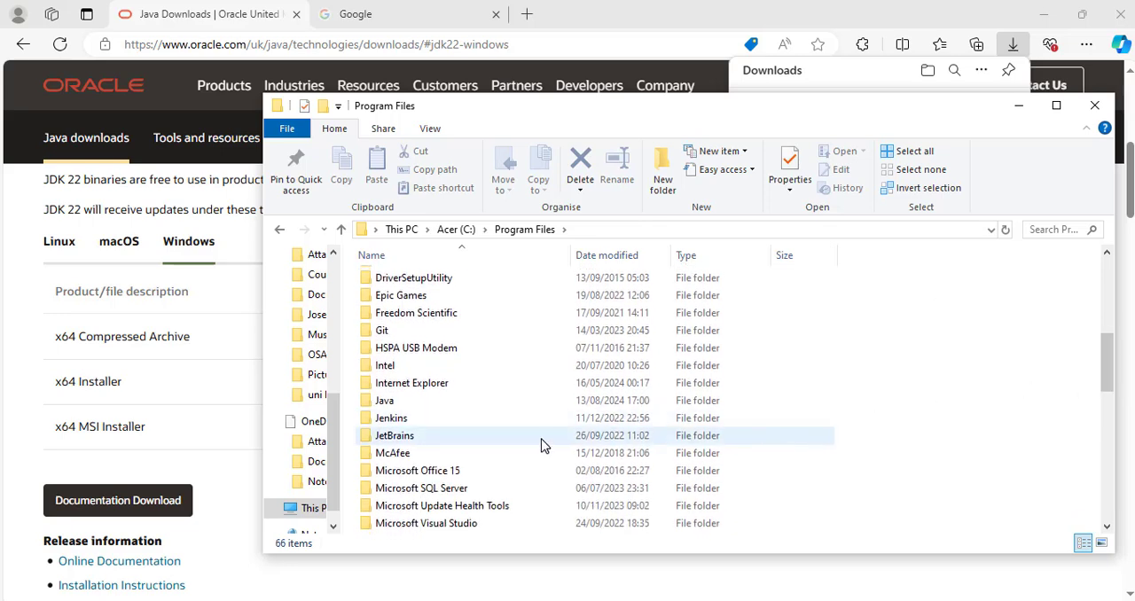
left_click(395, 408)
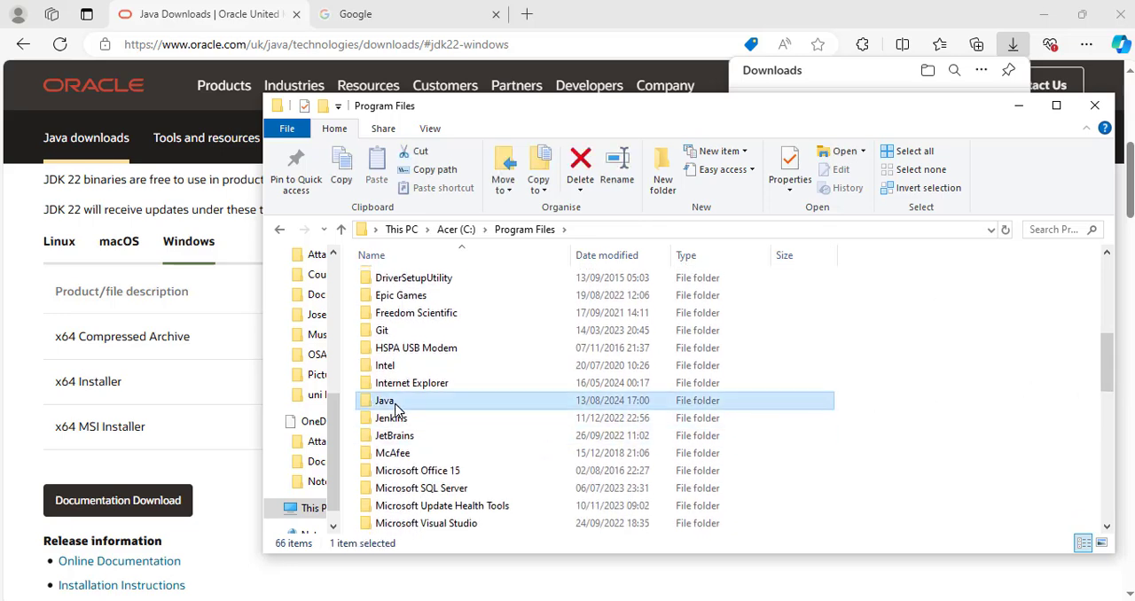
double_click(396, 408)
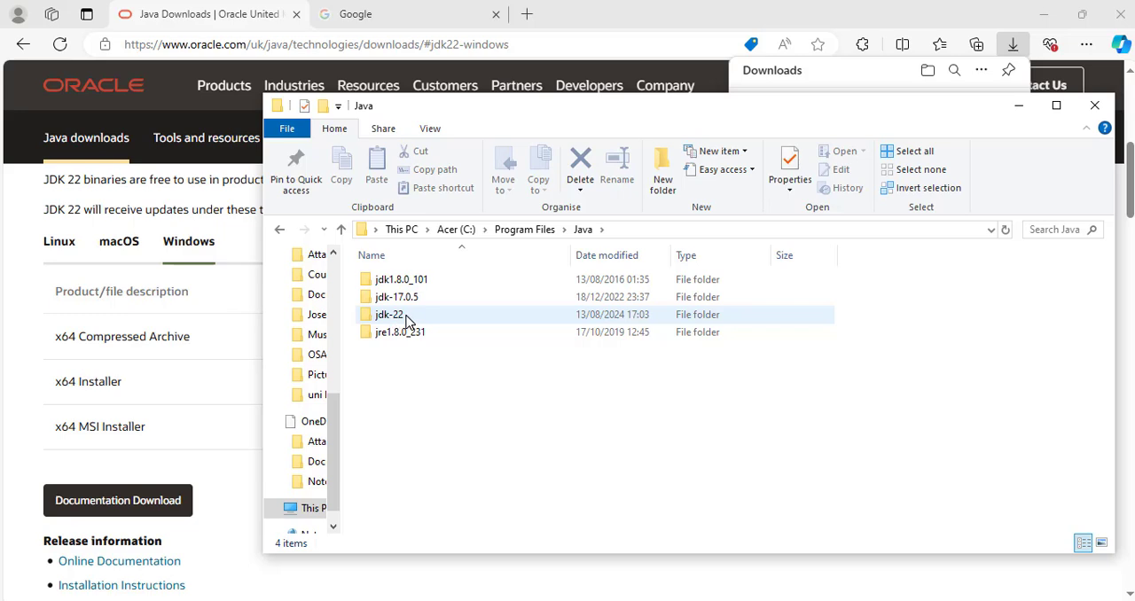
Open the bin folder inside jdk-22 and select its full path, C:\Program Files\Java\jdk-22\bin.
mouse_move(401, 321)
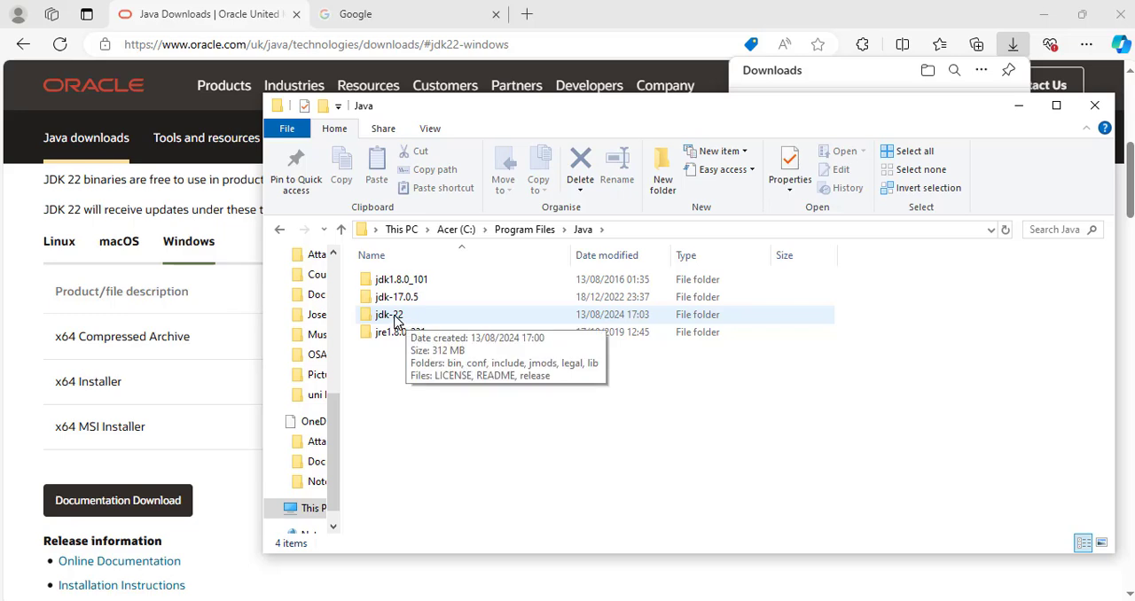
left_click(396, 316)
double_click(396, 315)
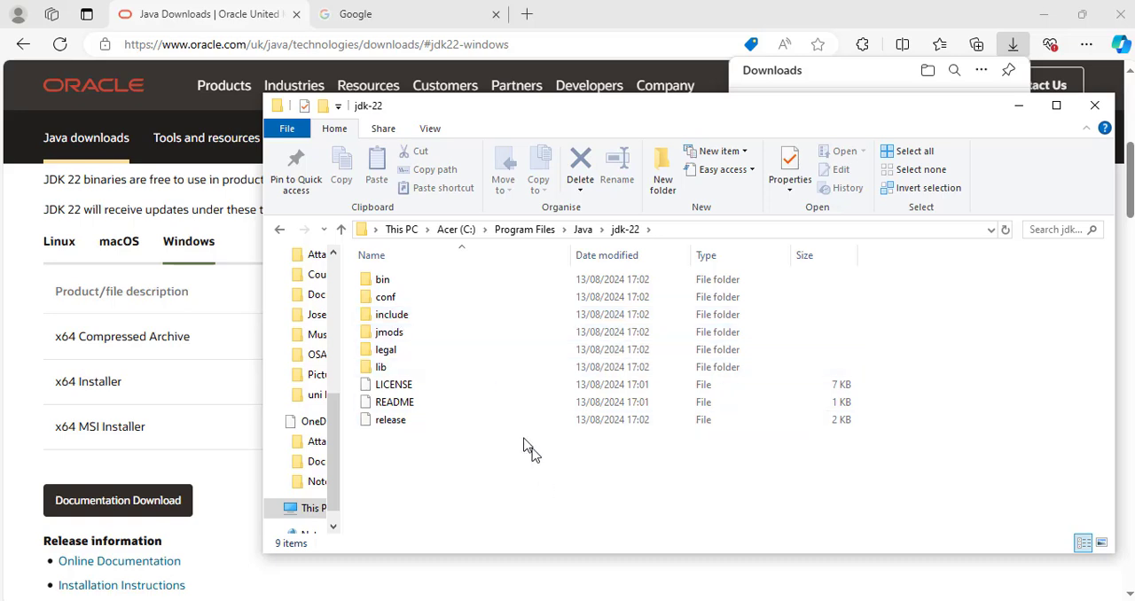
left_click(399, 285)
double_click(399, 285)
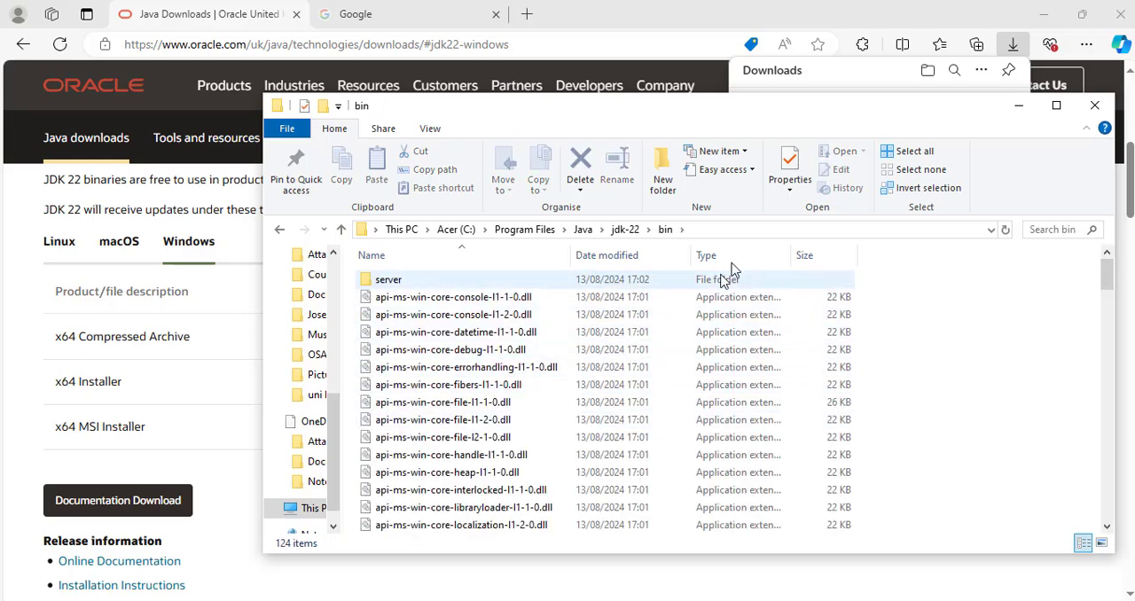
left_click(758, 237)
key("ctrl+c")
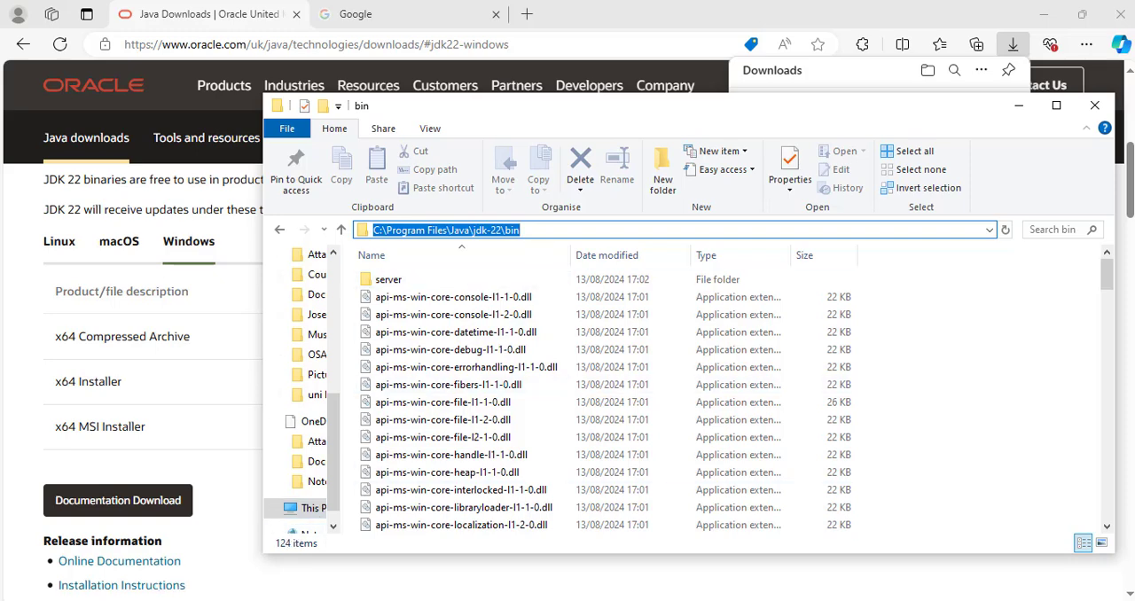
Search Windows for "variable" and open the system environment variables editor.
key("super+s")
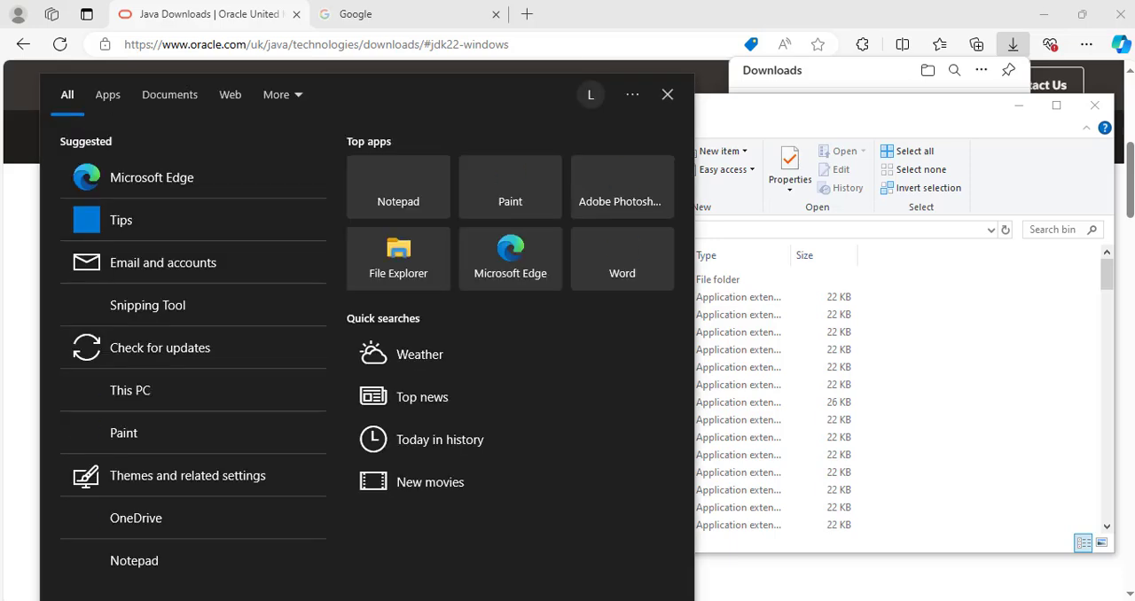
type("variable")
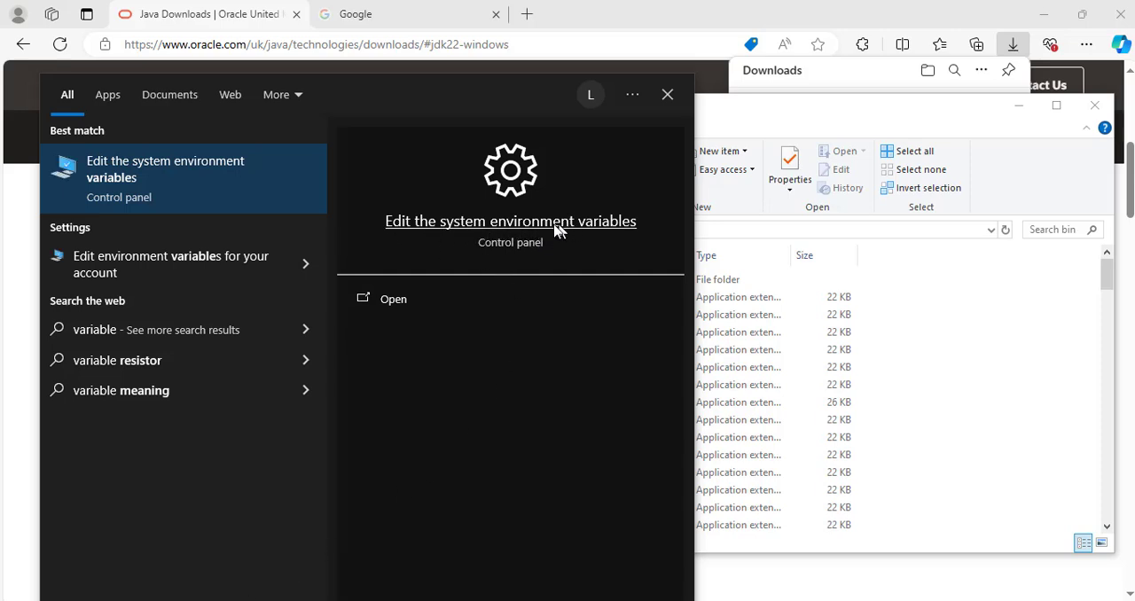
left_click(505, 223)
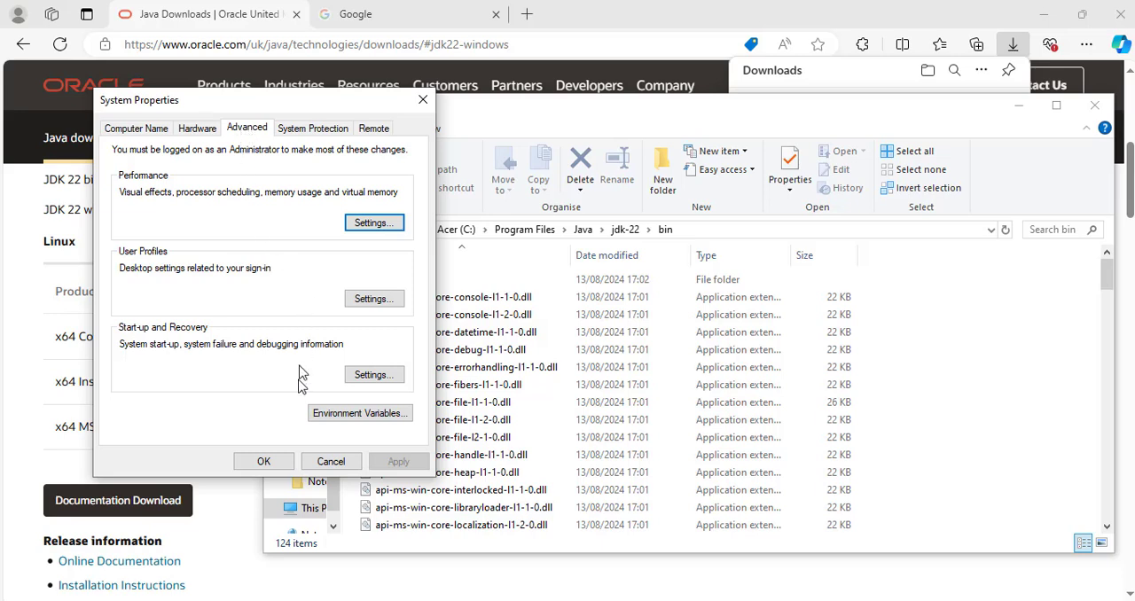
Add C:\Program Files\Java\jdk-22\bin as a new entry in the system Path variable and save the environment variables.
left_click(376, 421)
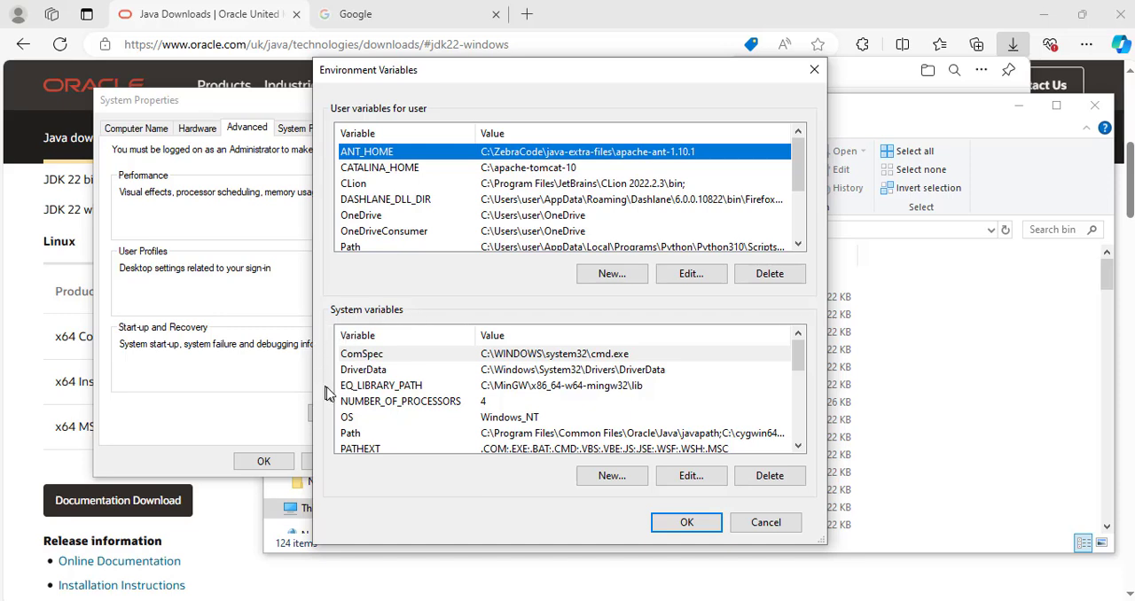
left_click(490, 434)
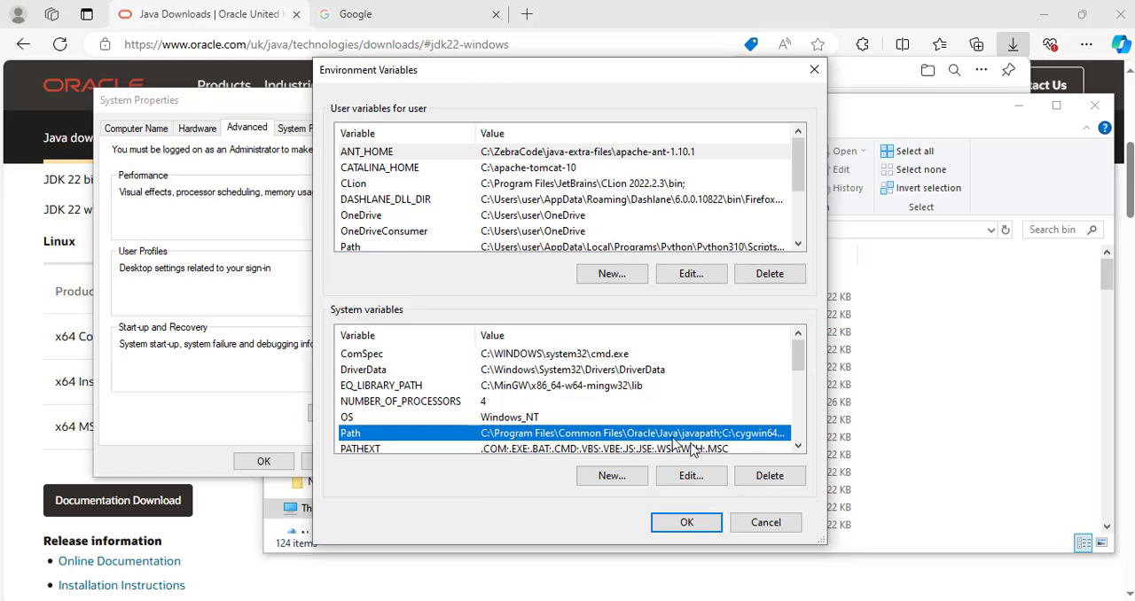
left_click(692, 477)
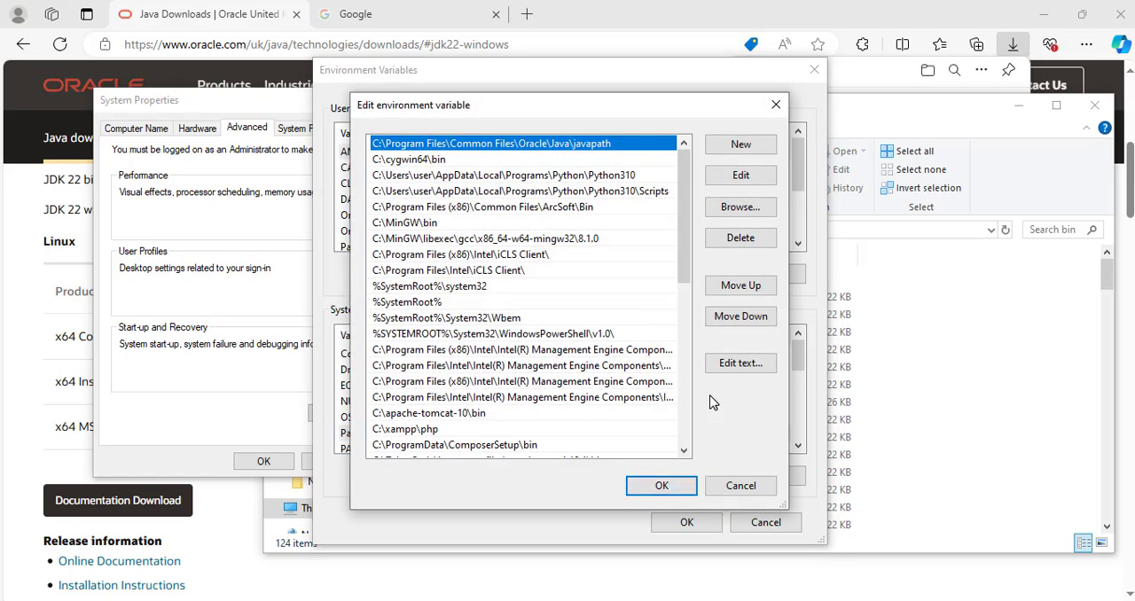
left_click(741, 146)
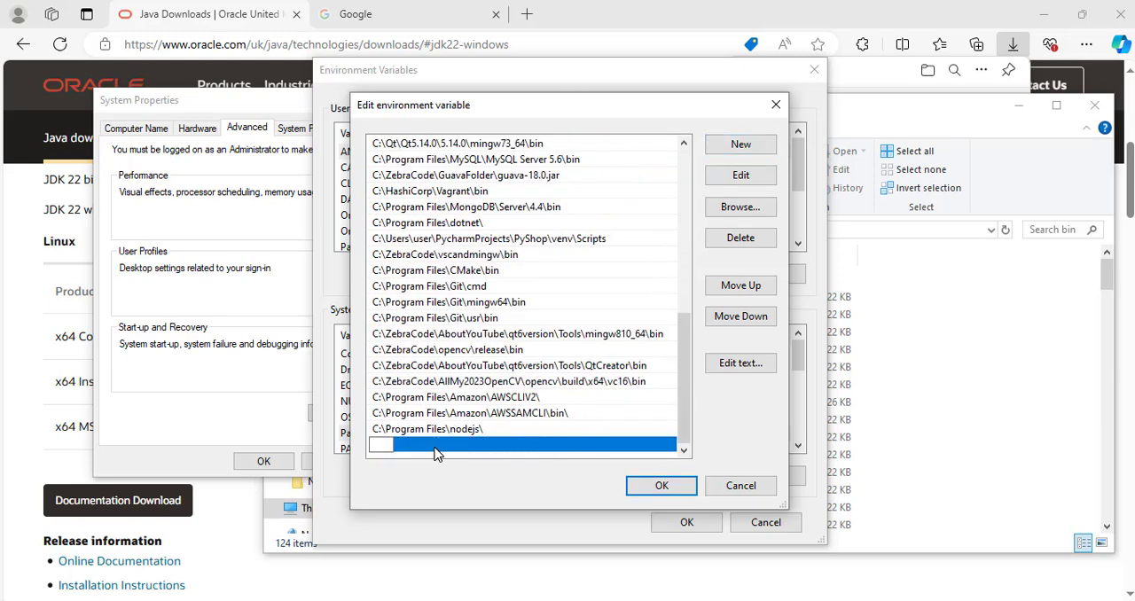
key("ctrl+v")
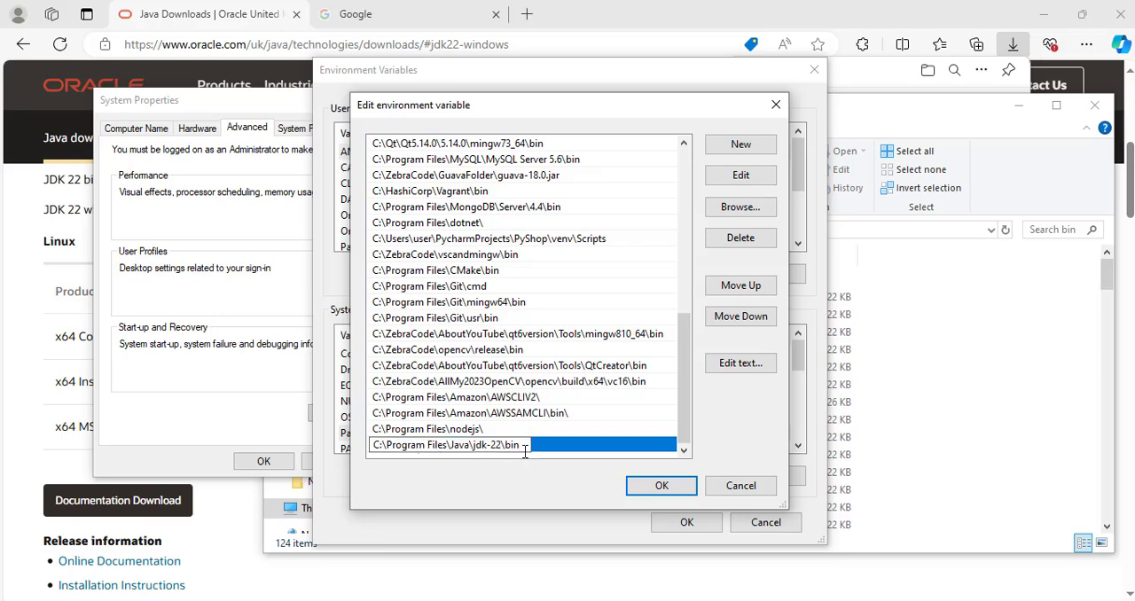
left_click(661, 486)
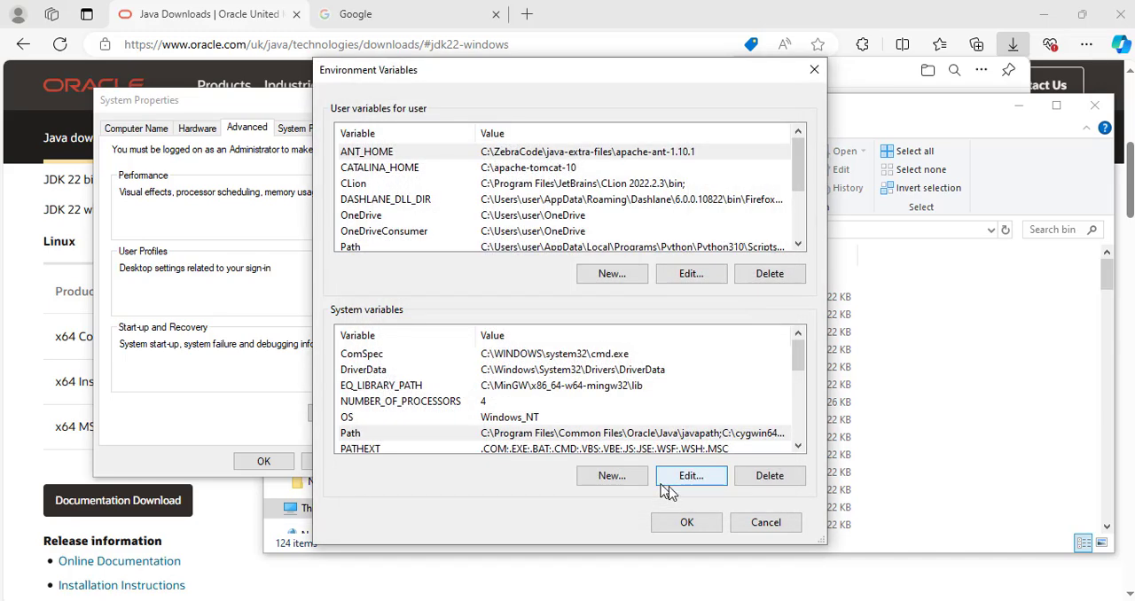
left_click(697, 529)
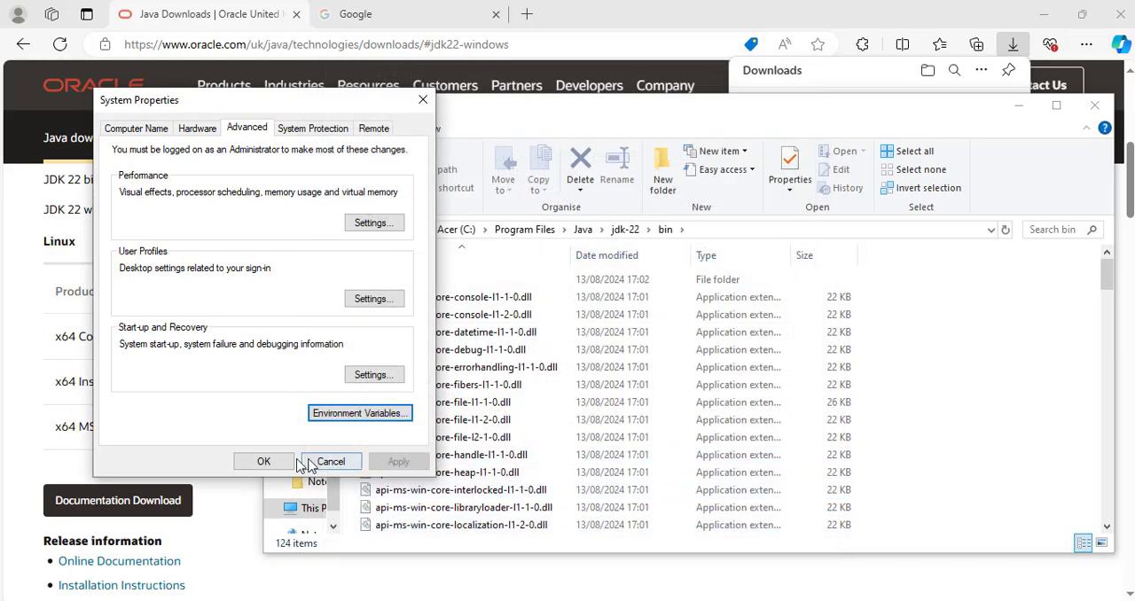
left_click(264, 462)
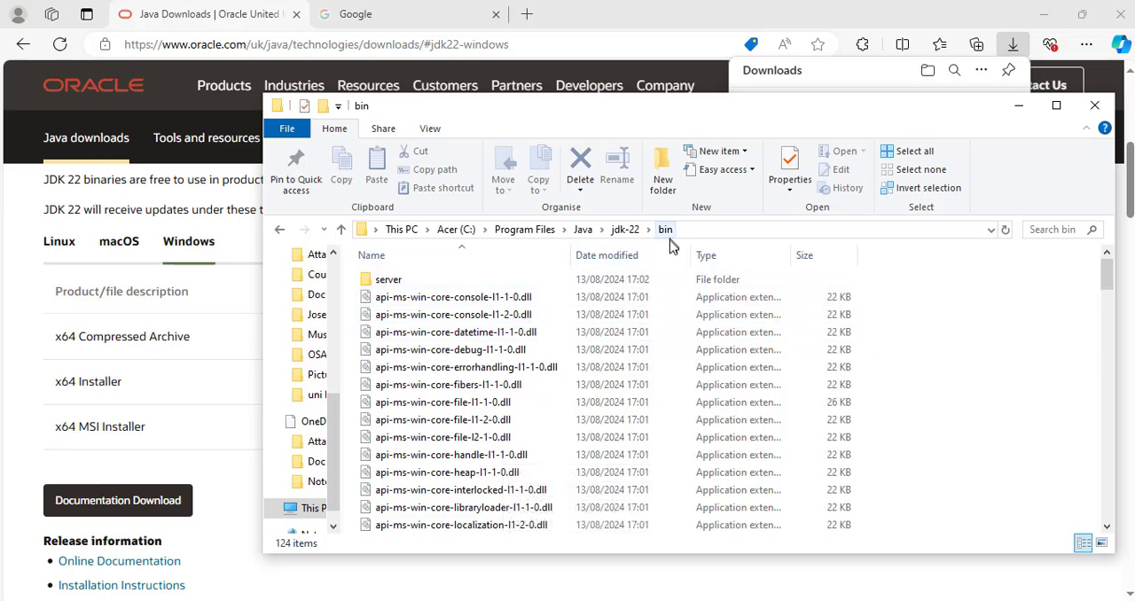
Go up to the jdk-22 folder in File Explorer and copy its full path, C:\Program Files\Java\jdk-22.
left_click(624, 230)
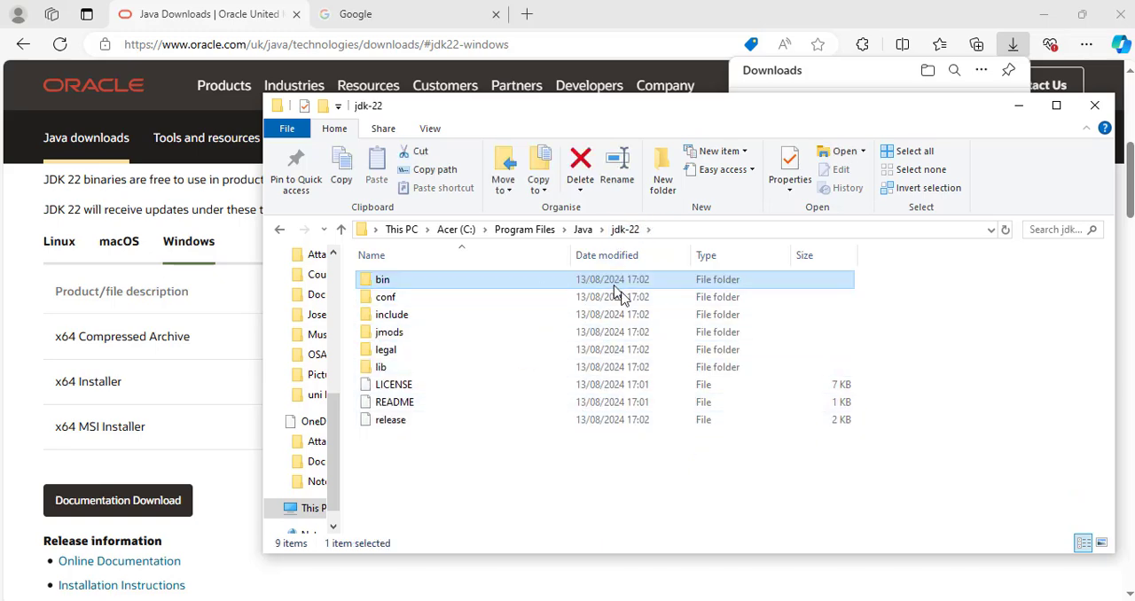
left_click(621, 528)
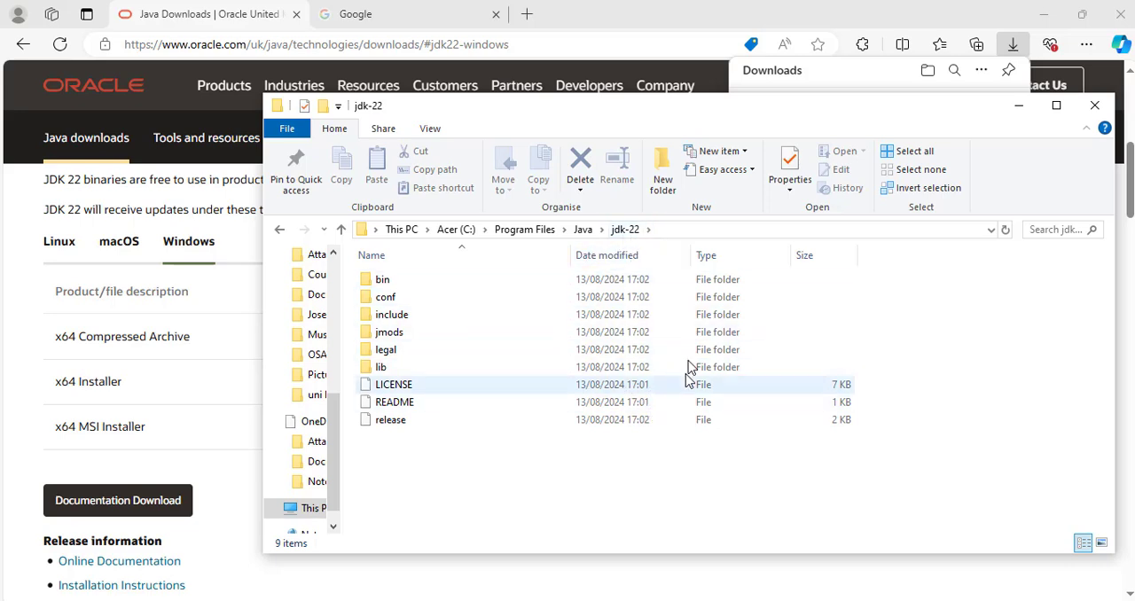
left_click(719, 236)
key("ctrl+c")
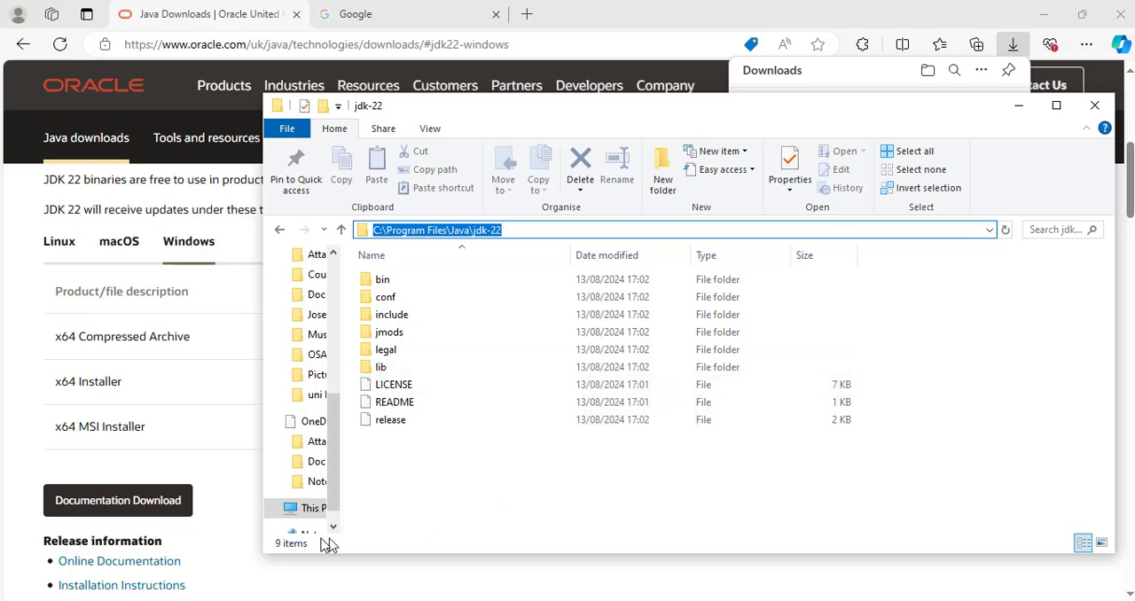
Search Windows for "variable", open the system environment variables editor and display the environment variables.
key("super+s")
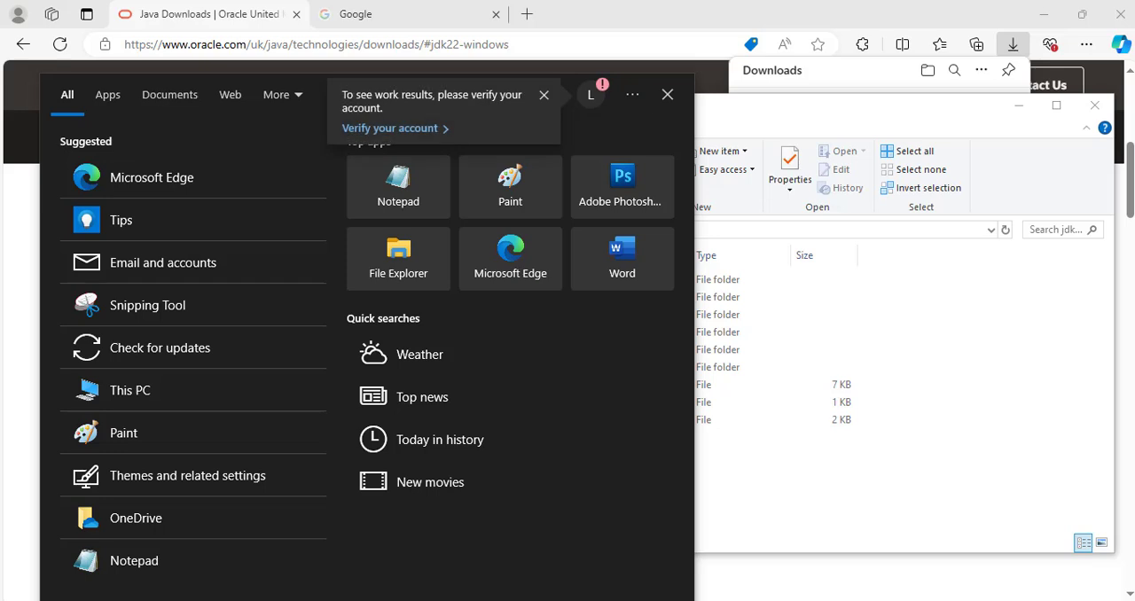
type("variable")
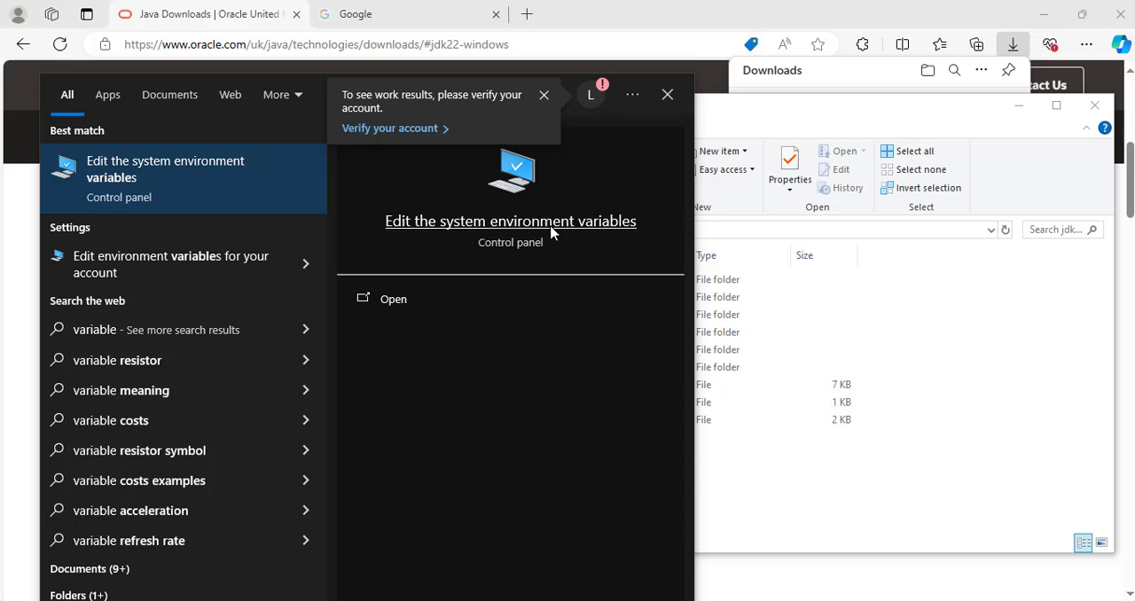
left_click(551, 232)
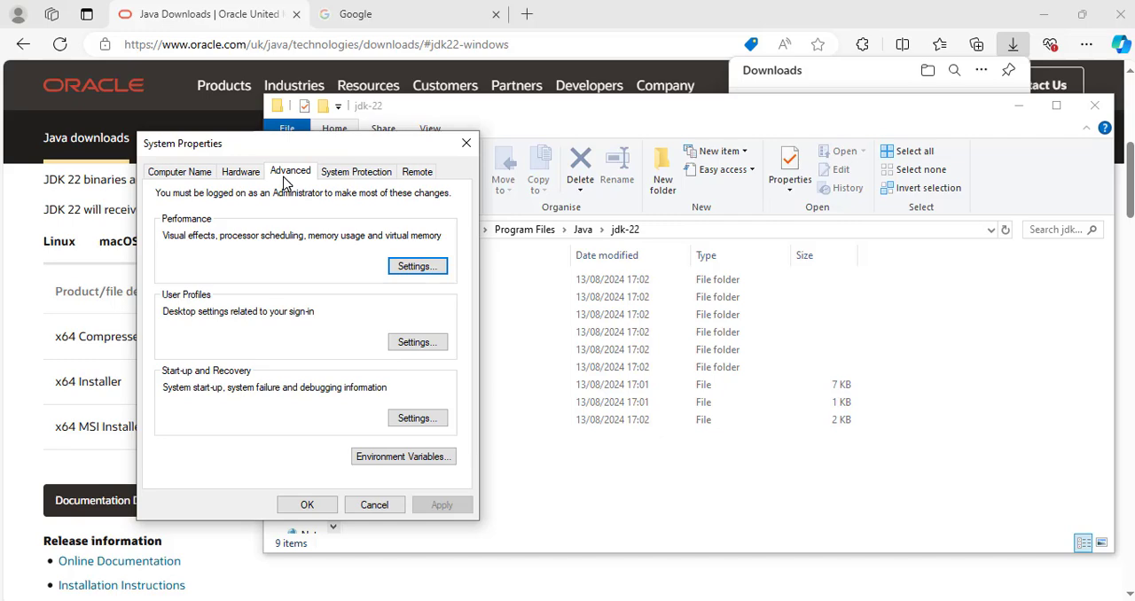
left_click(425, 457)
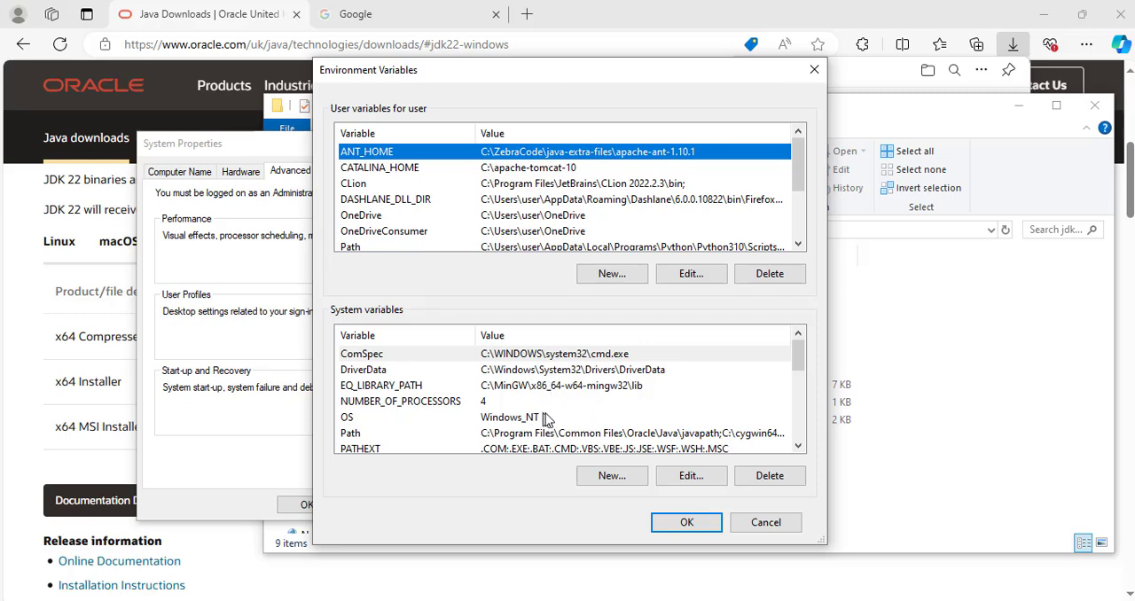
Create a system variable named JAVA_HOME with the value C:\Program Files\Java\jdk-22 and save the environment variables.
scroll(618, 447, "down", 1)
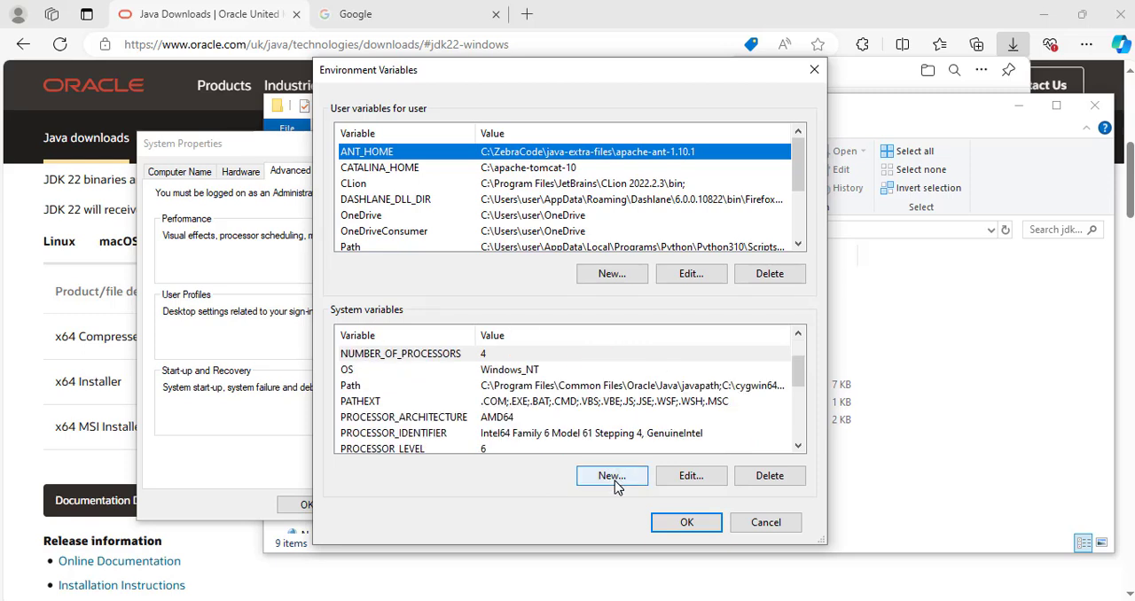
left_click(614, 477)
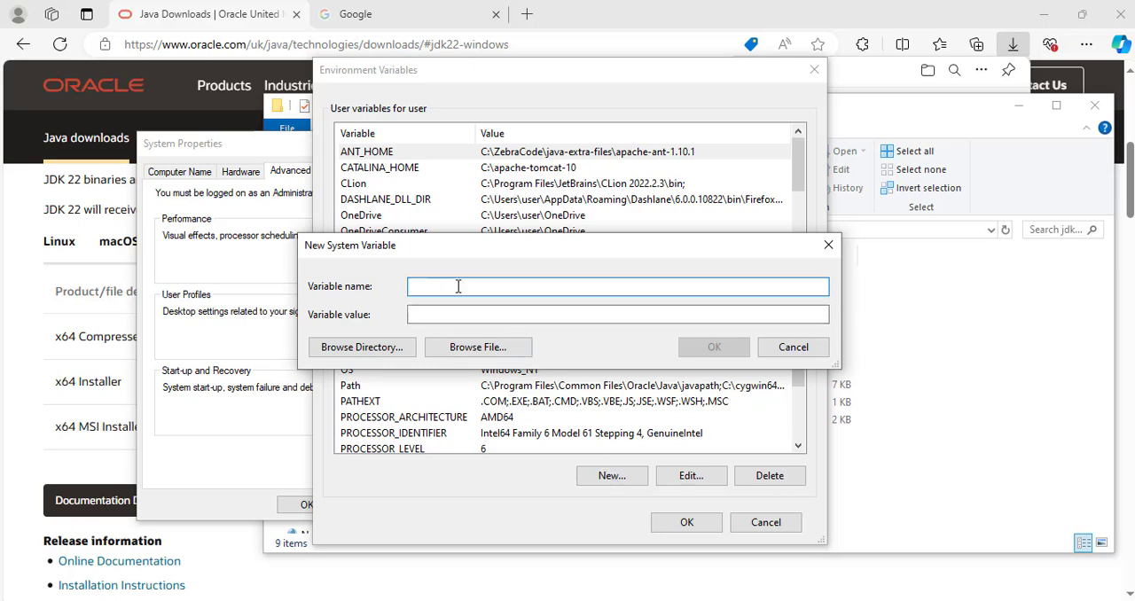
type("JAVA")
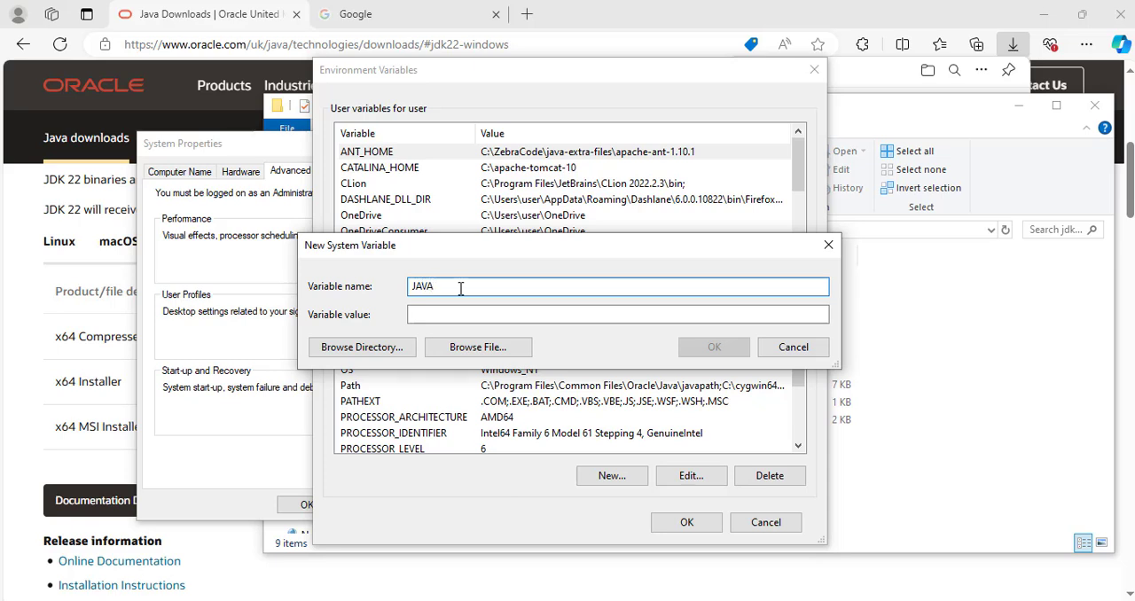
type("_HOME")
left_click(445, 316)
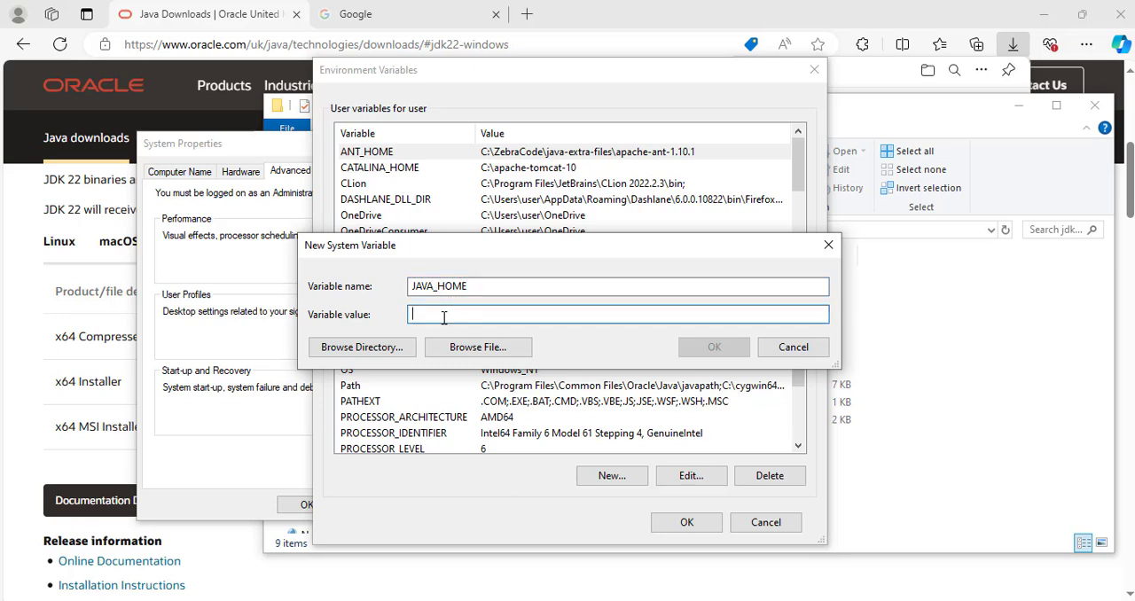
key("ctrl+v")
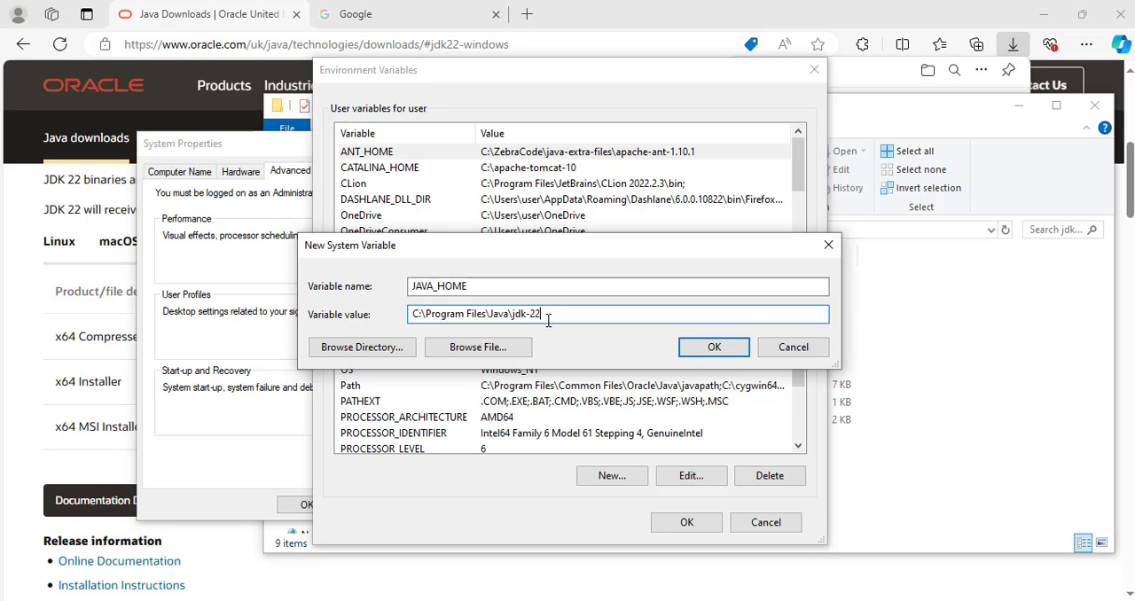
left_click(715, 347)
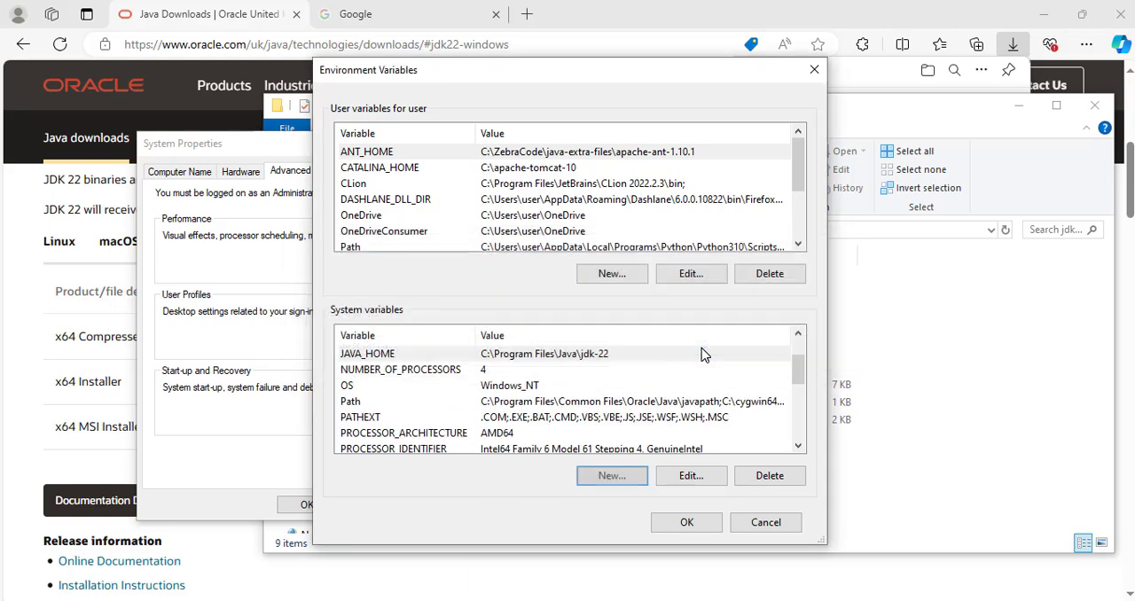
left_click(693, 524)
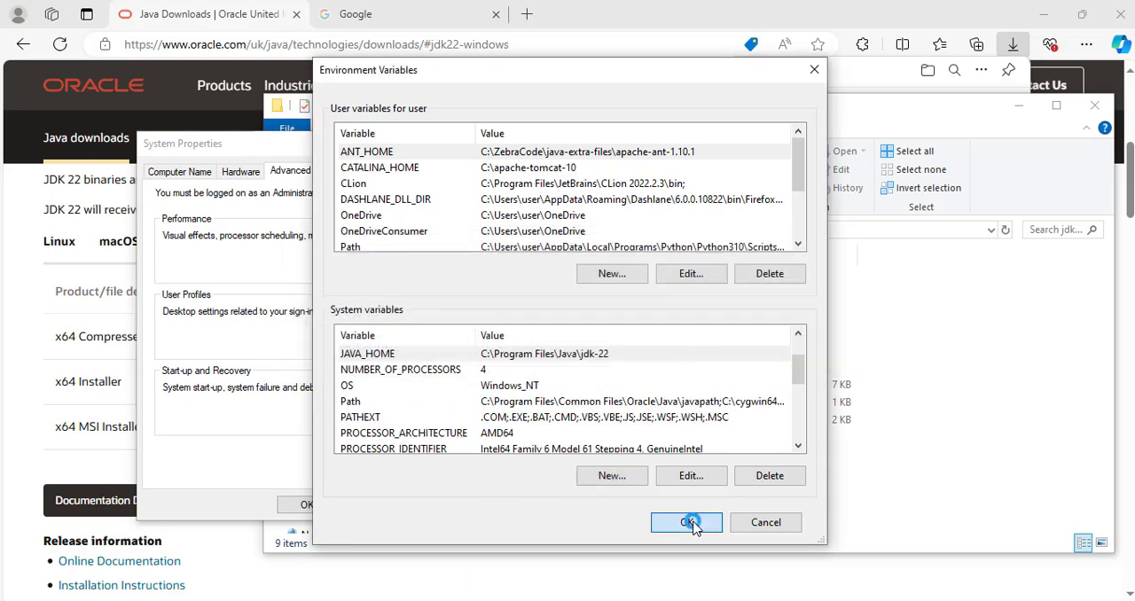
left_click(312, 505)
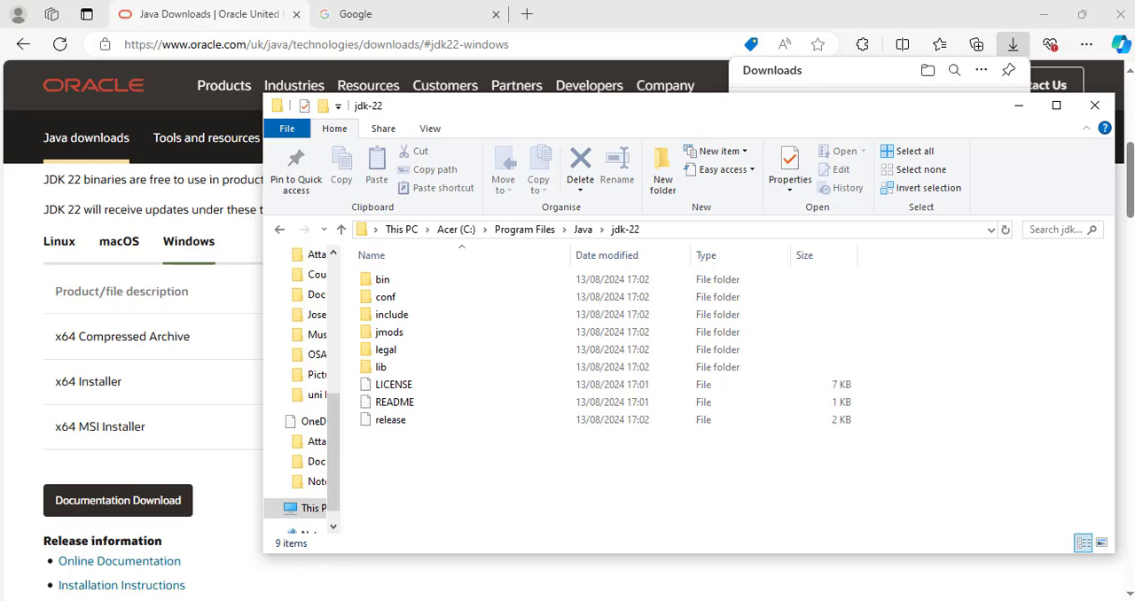
Open Command Prompt, check the installed Java version with "java --version", and close the window.
key("super+s")
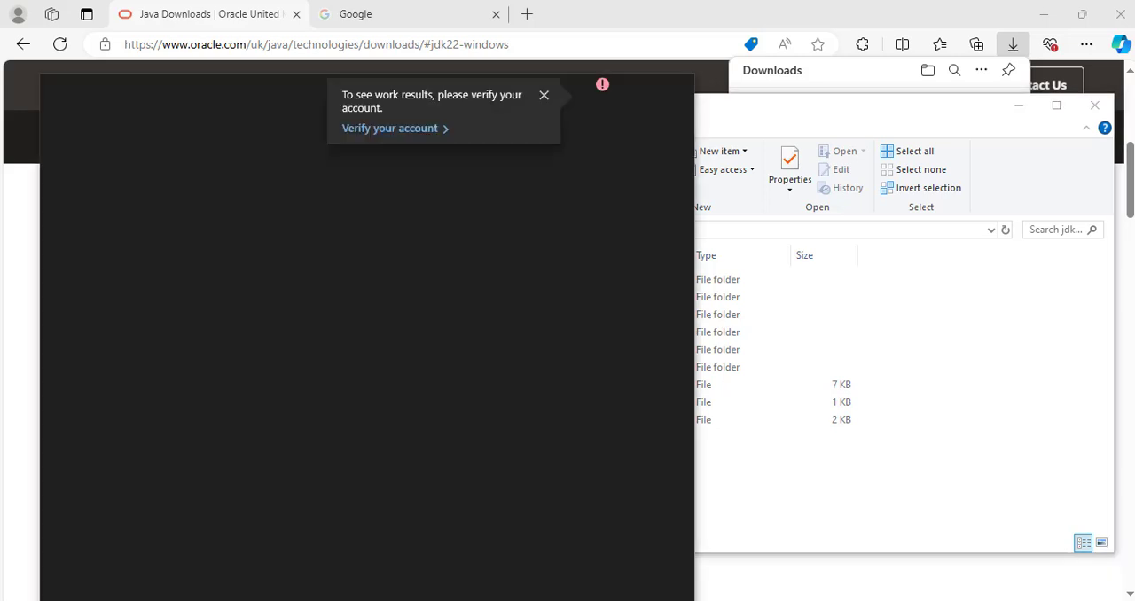
type("cmd")
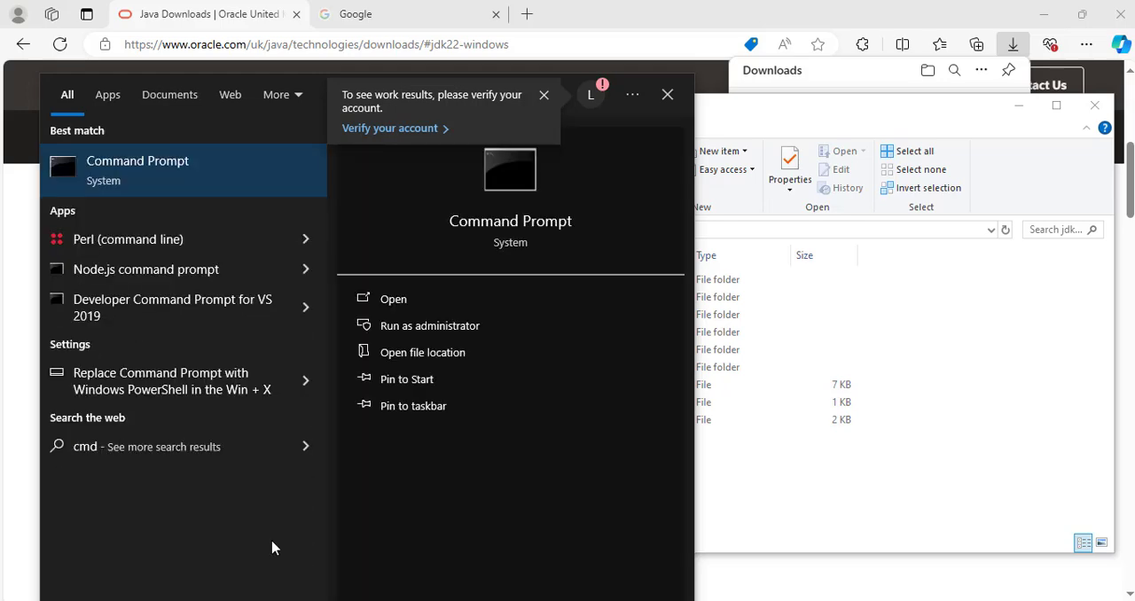
left_click(514, 226)
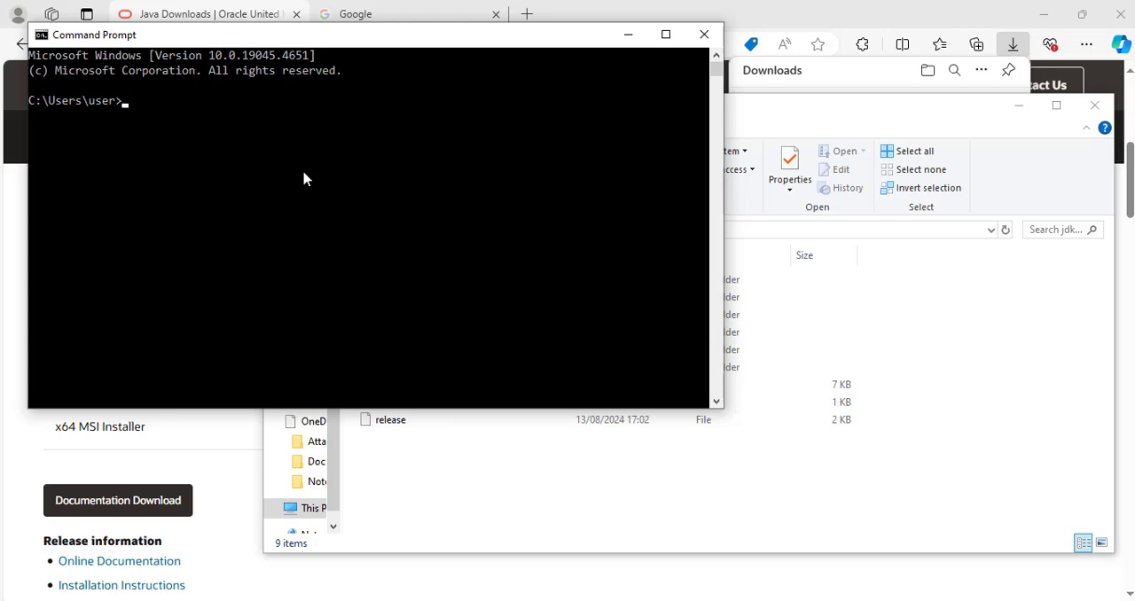
type("java --version")
key("Return")
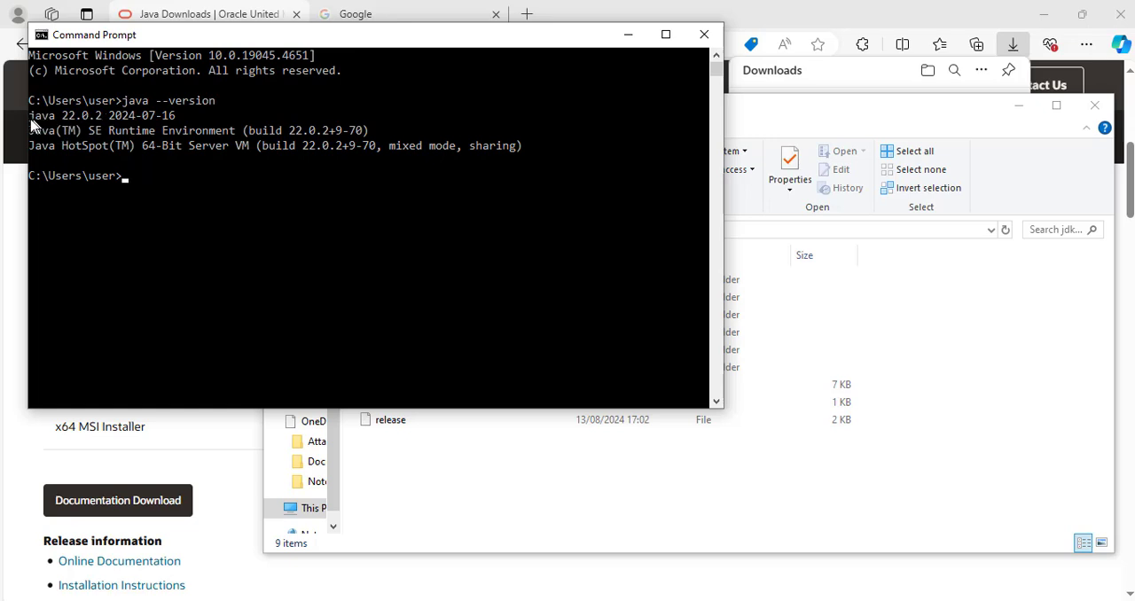
left_click_drag(31, 122, 199, 135)
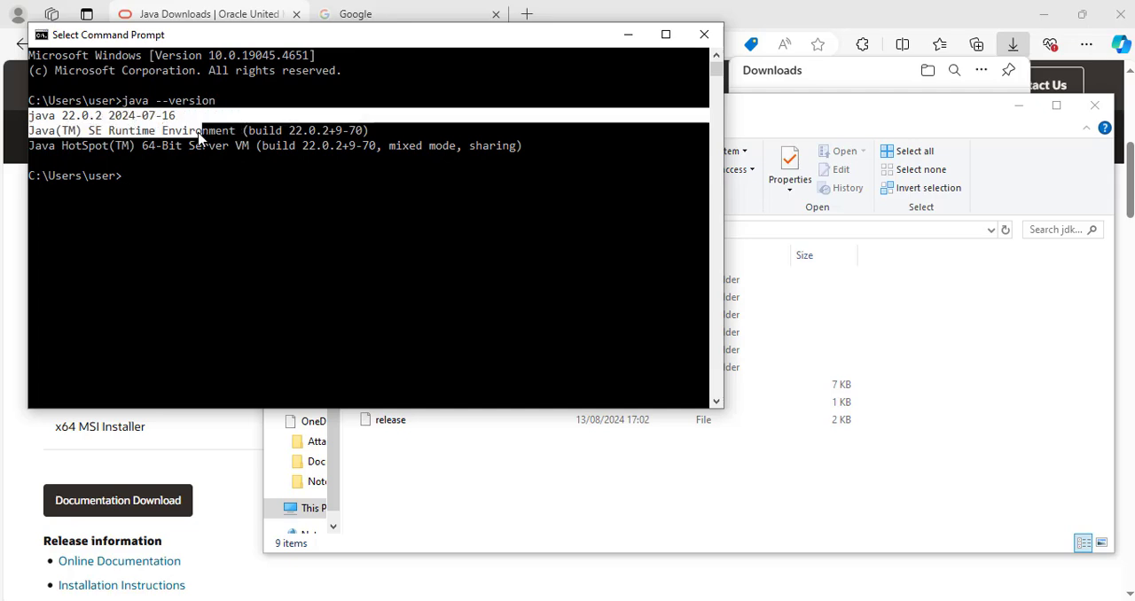
left_click(160, 192)
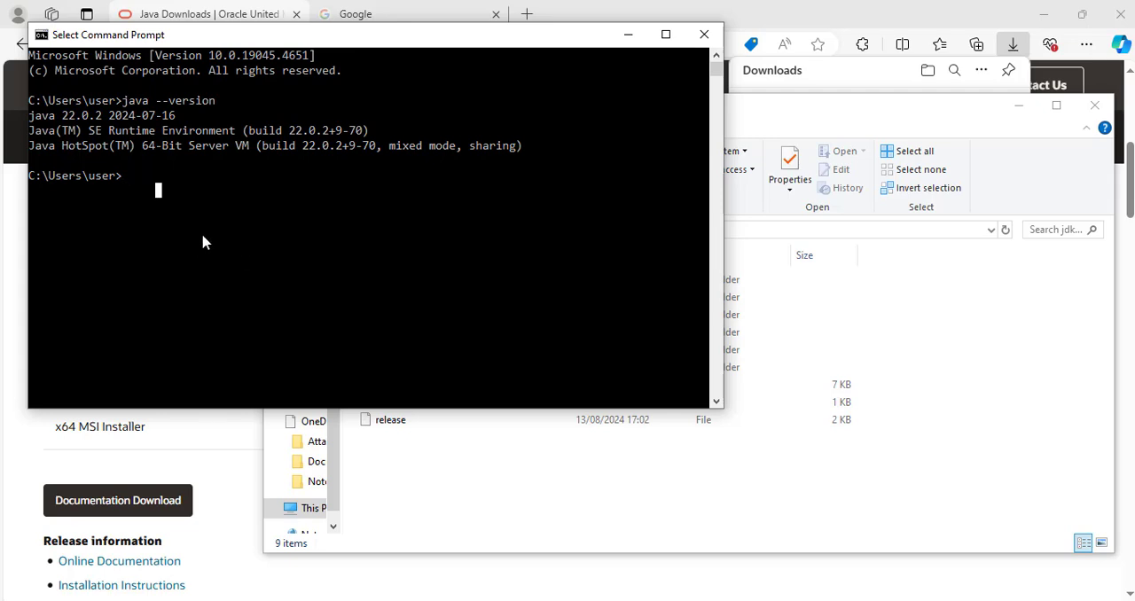
left_click(705, 35)
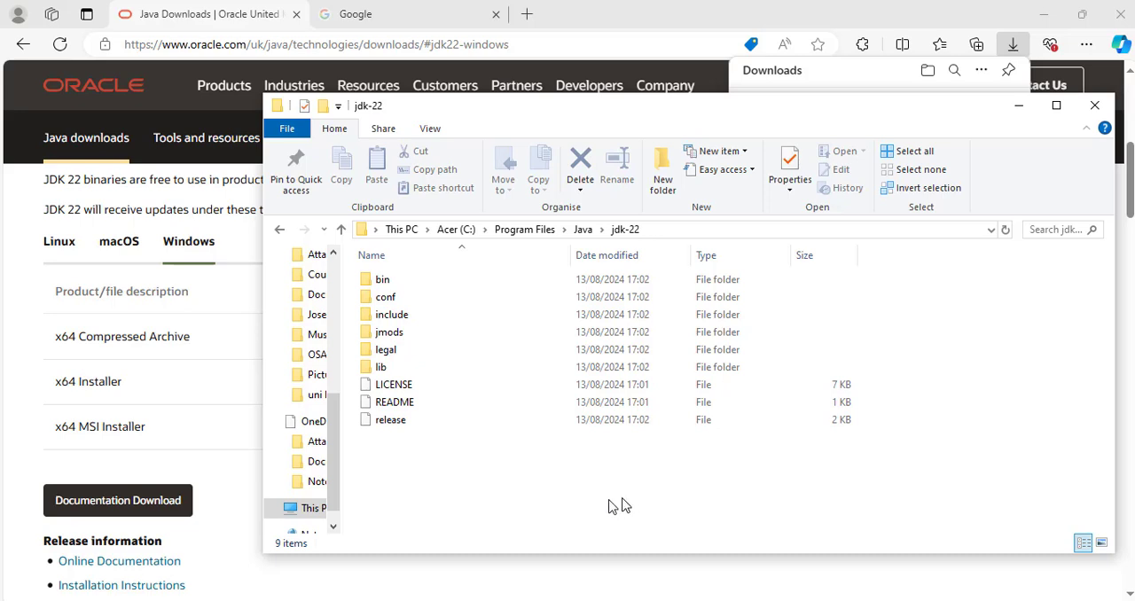
Switch to the Google page in Microsoft Edge and search for "apache maven download".
left_click(441, 574)
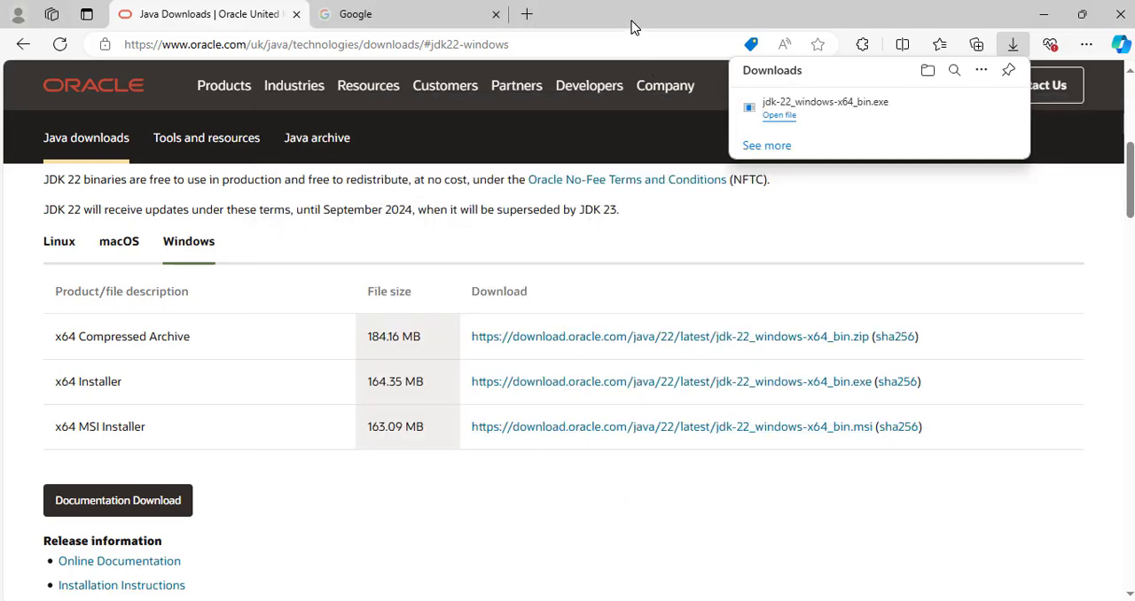
left_click(381, 22)
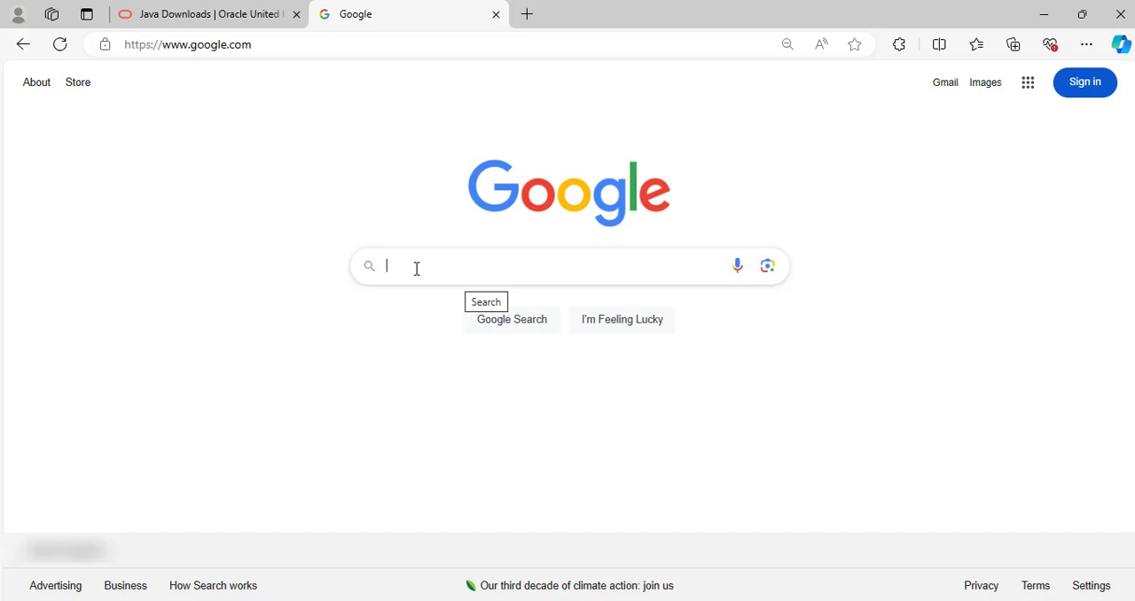
type("apache maven")
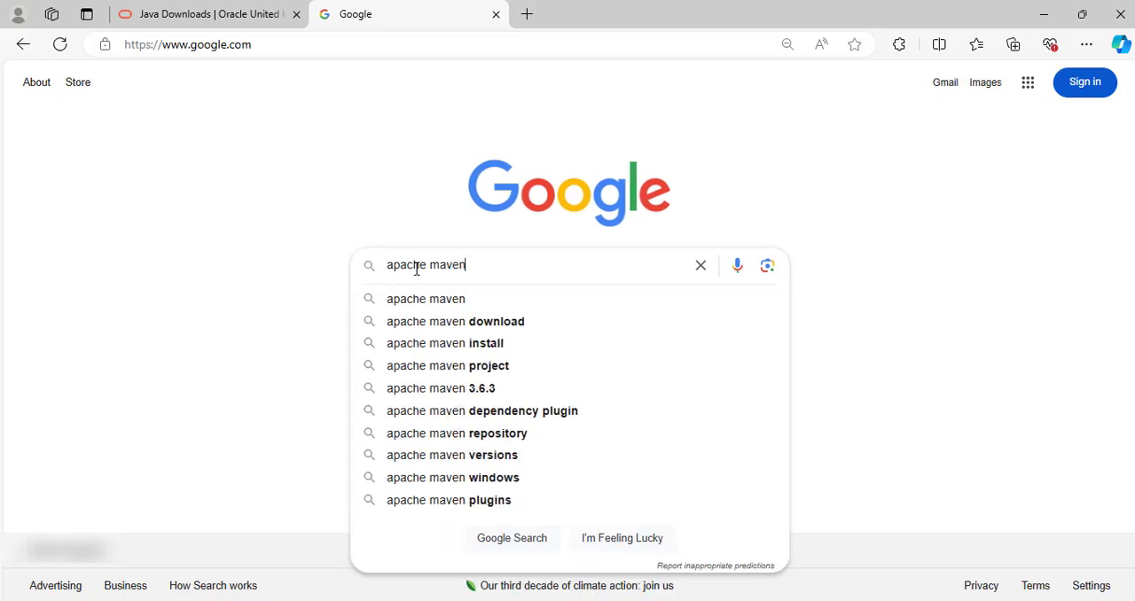
type(" do")
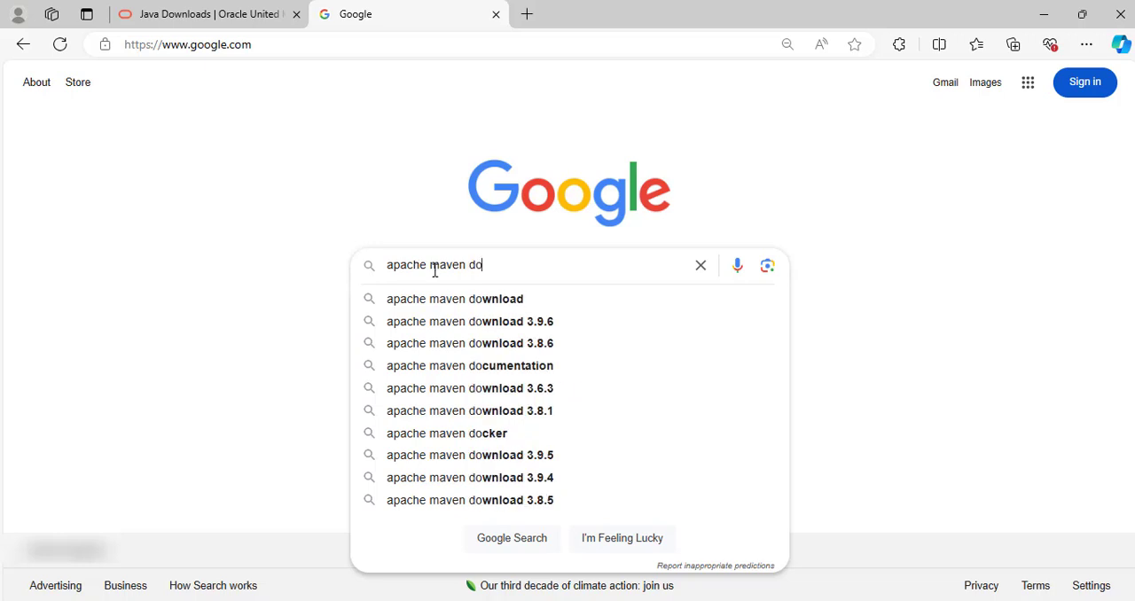
left_click(474, 299)
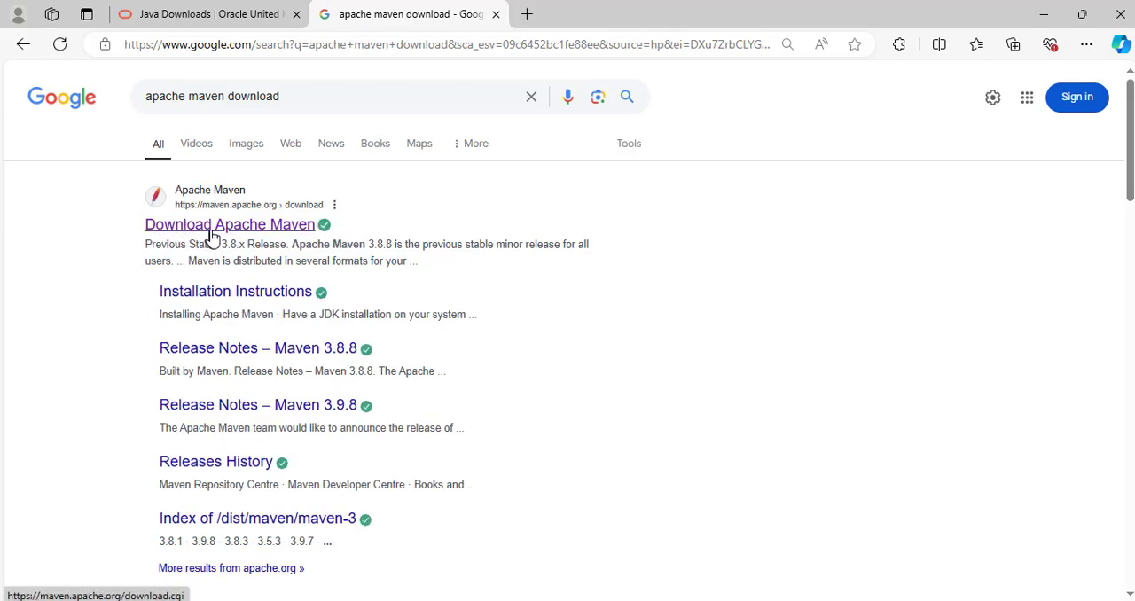
Open the Download Apache Maven search result and download the binary zip archive apache-maven-3.9.8-bin.zip.
left_click(211, 232)
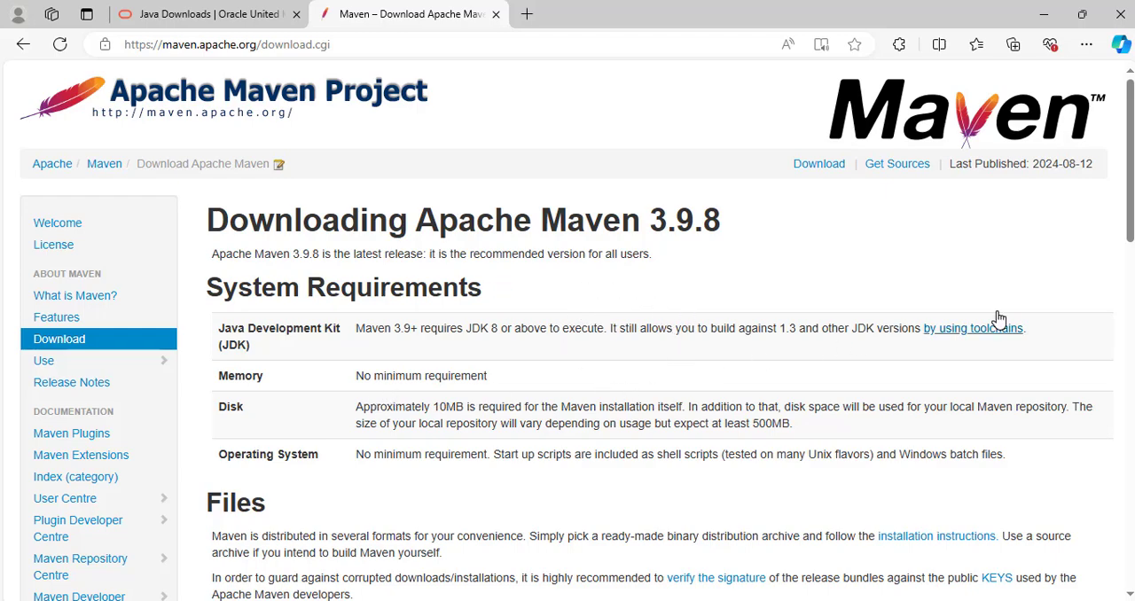
scroll(330, 295, "down", 5)
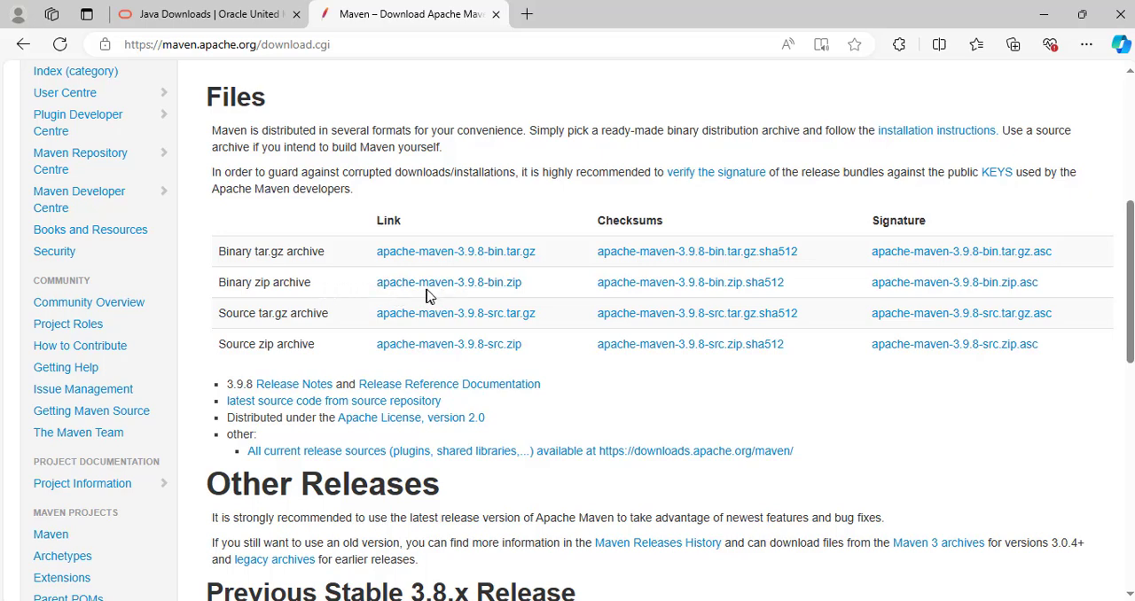
left_click(479, 293)
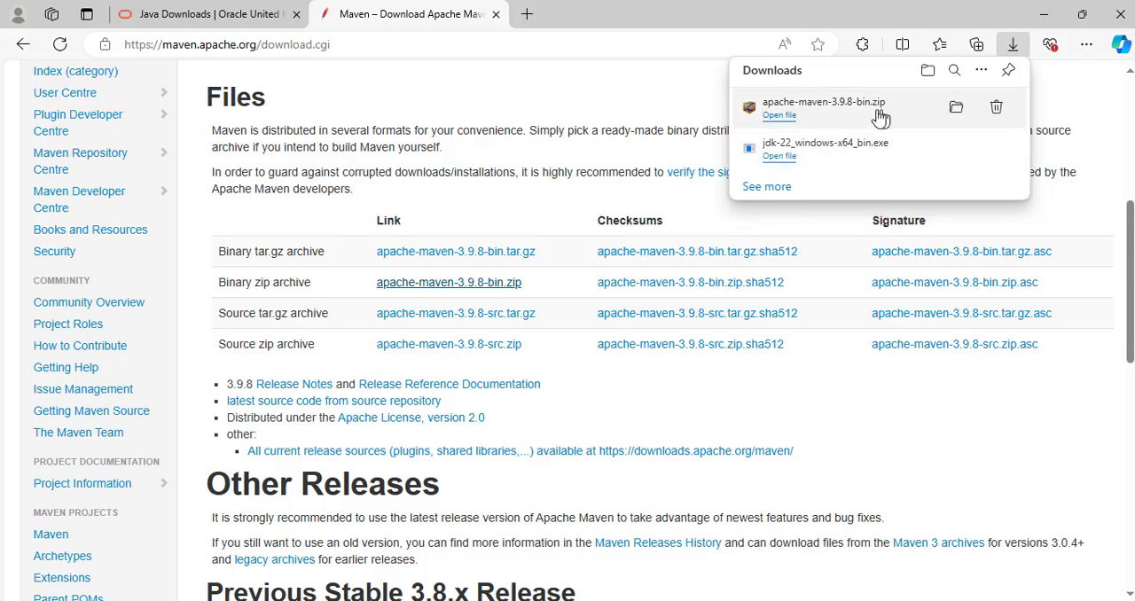
Show the downloaded Maven zip in its folder and extract it with 7-Zip to "apache-maven-3.9.8-bin\".
left_click(956, 108)
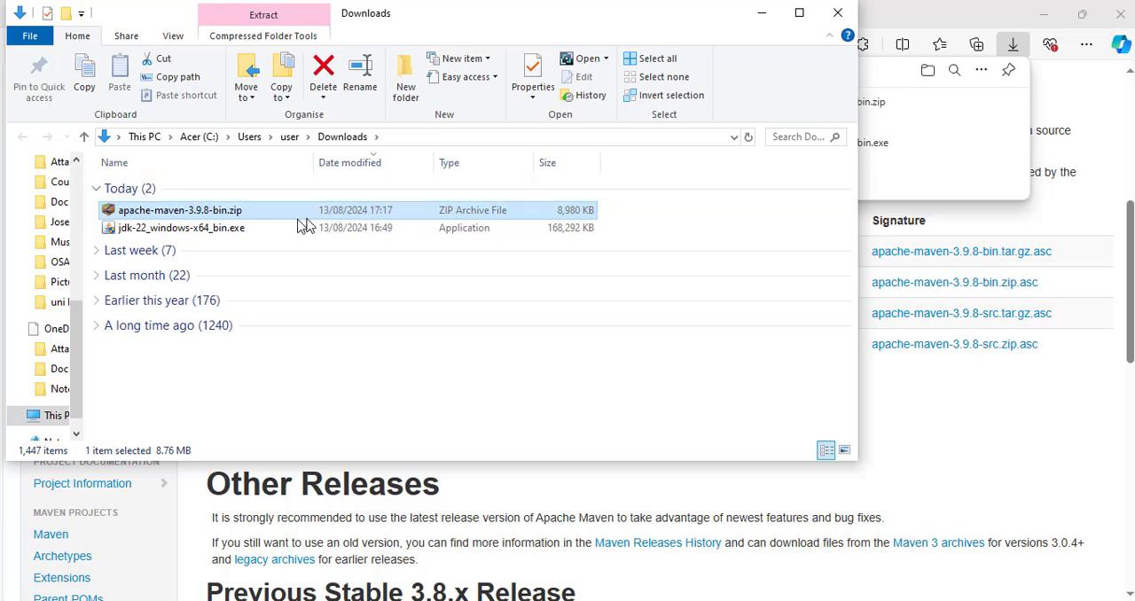
right_click(233, 214)
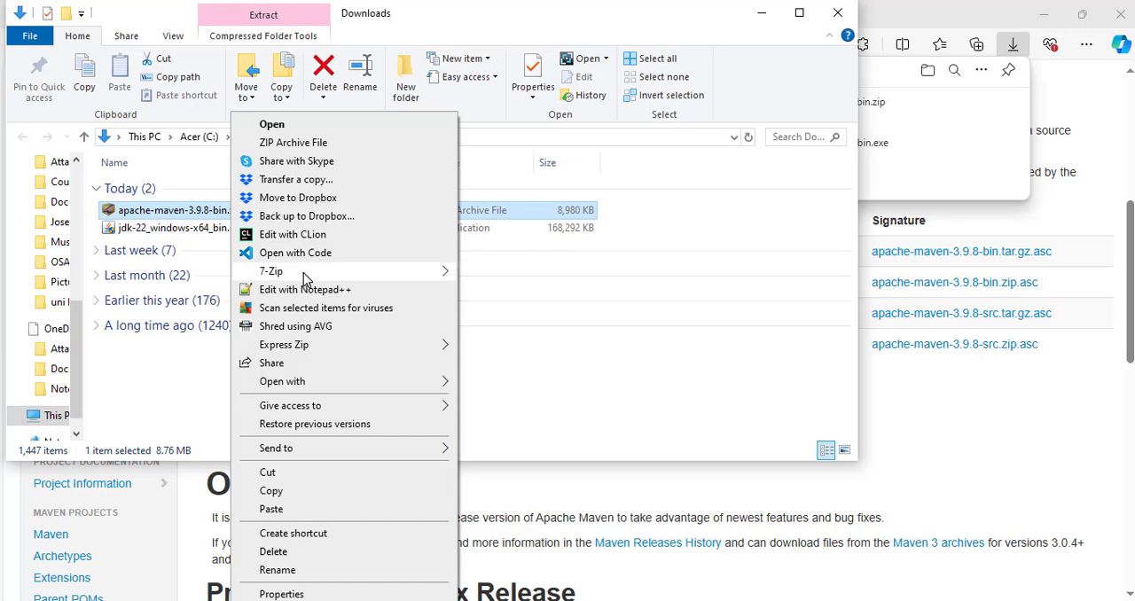
mouse_move(302, 273)
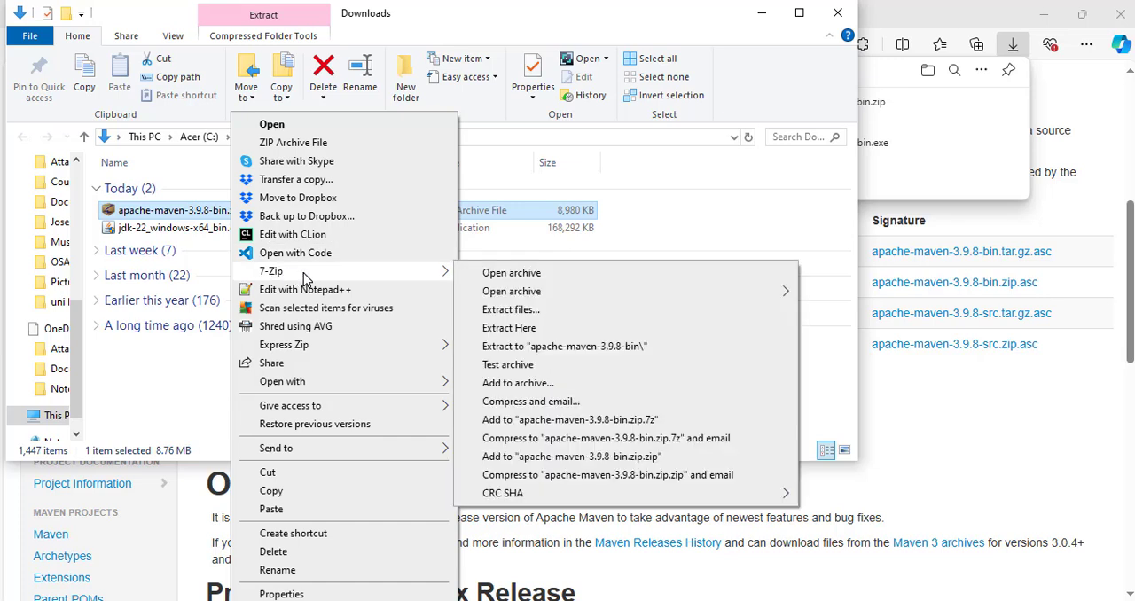
left_click(557, 346)
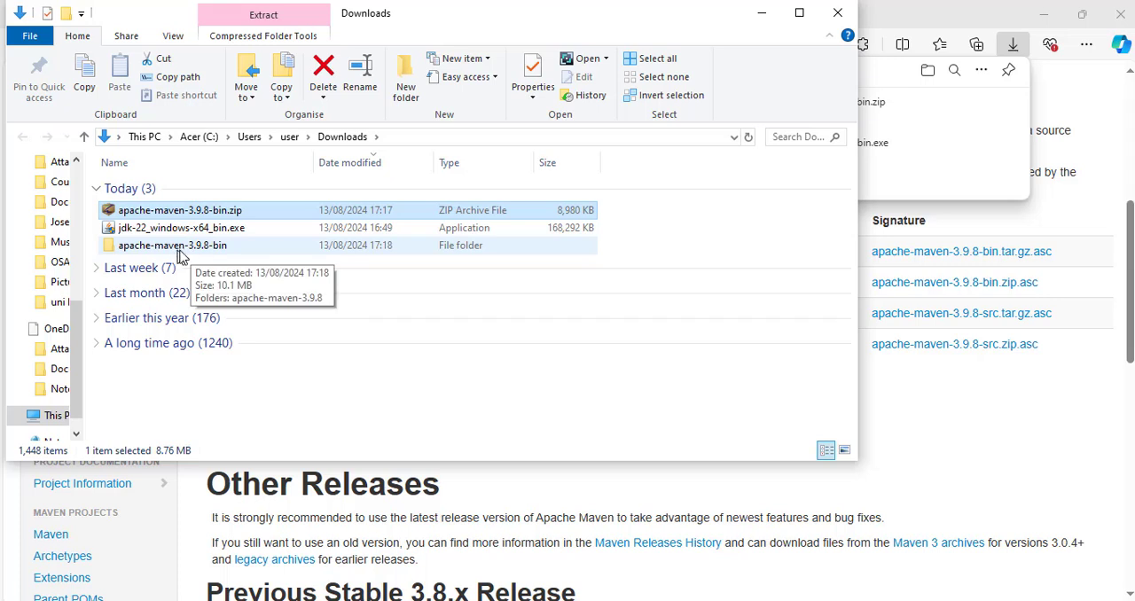
Open the extracted apache-maven-3.9.8-bin folder, select apache-maven-3.9.8 inside it, and display C:\Program Files in a second File Explorer window.
double_click(175, 255)
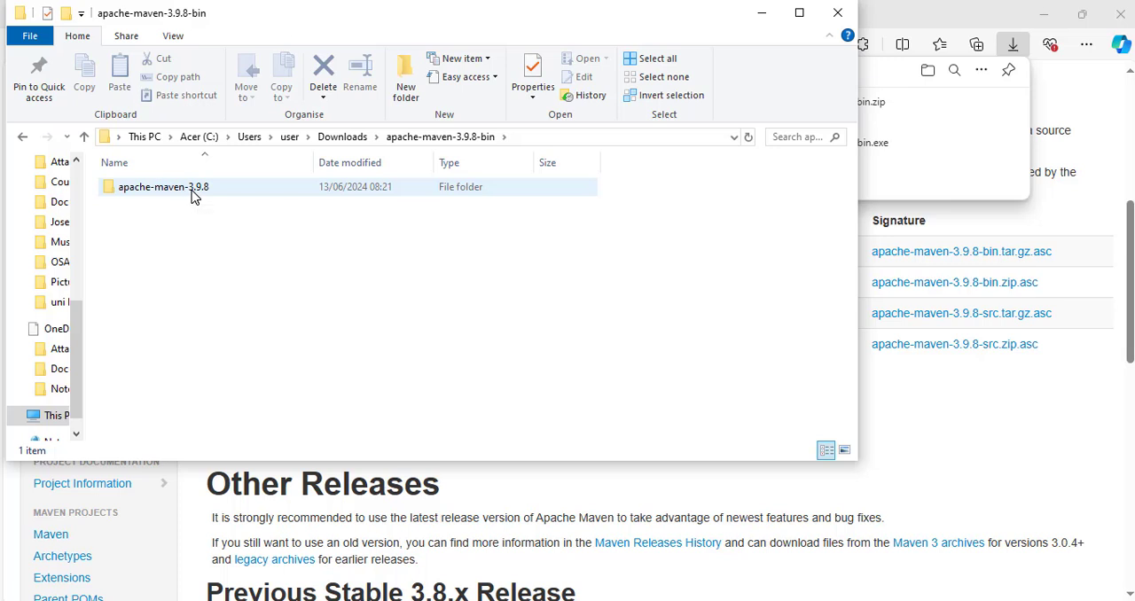
mouse_move(195, 197)
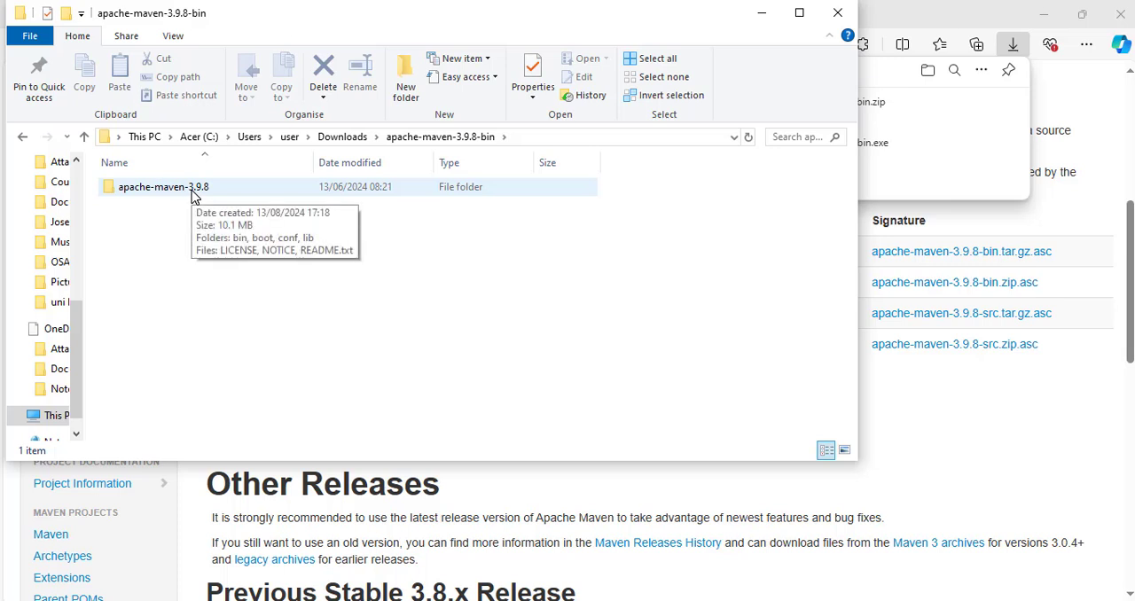
left_click(195, 194)
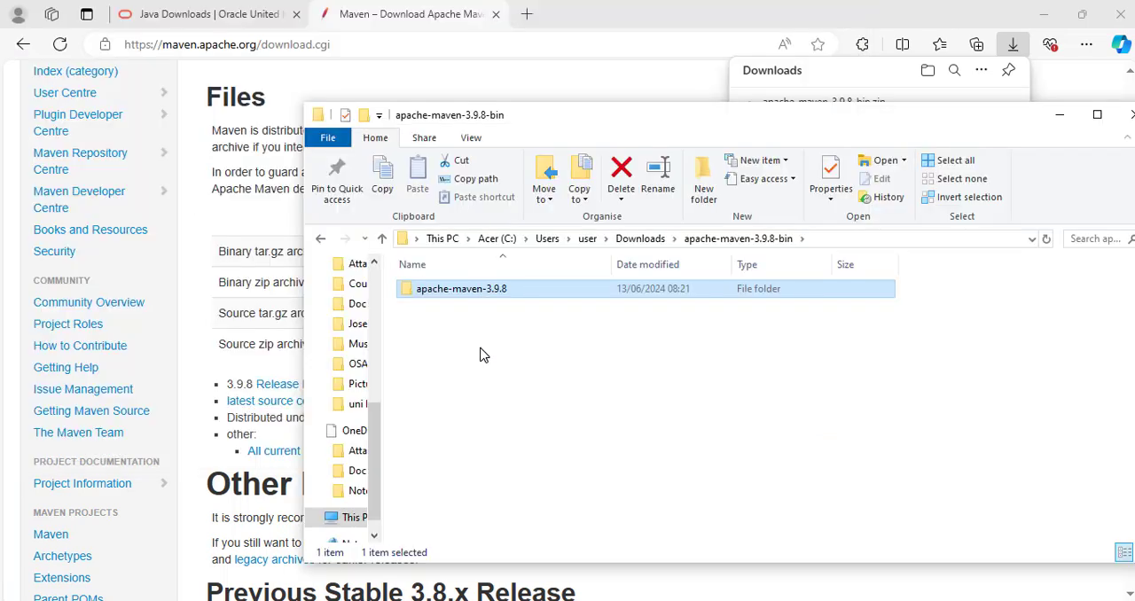
left_click(325, 146)
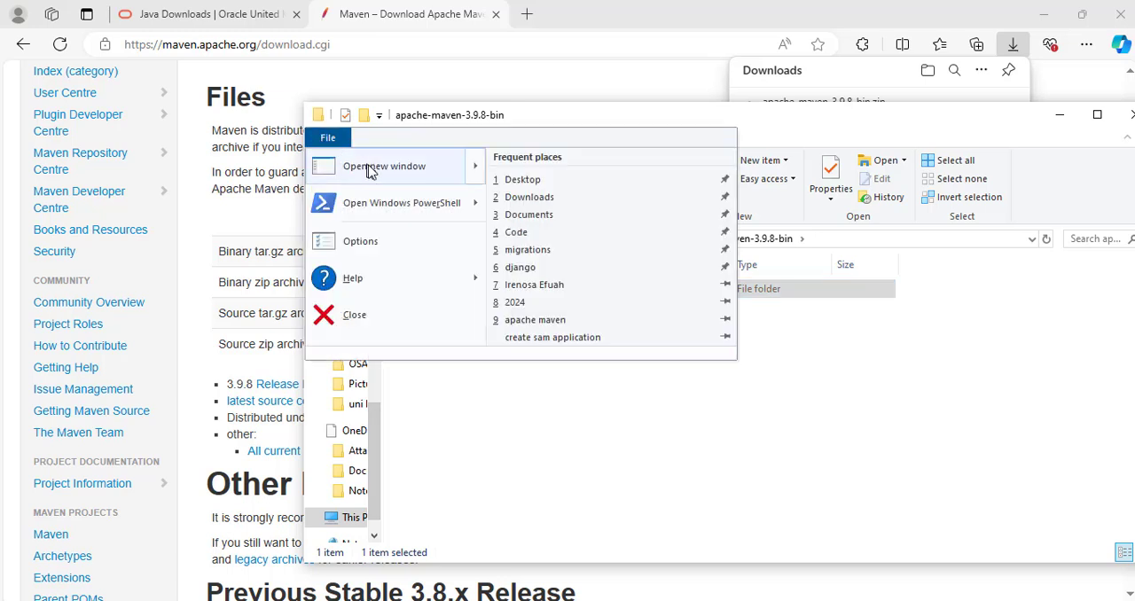
left_click(380, 169)
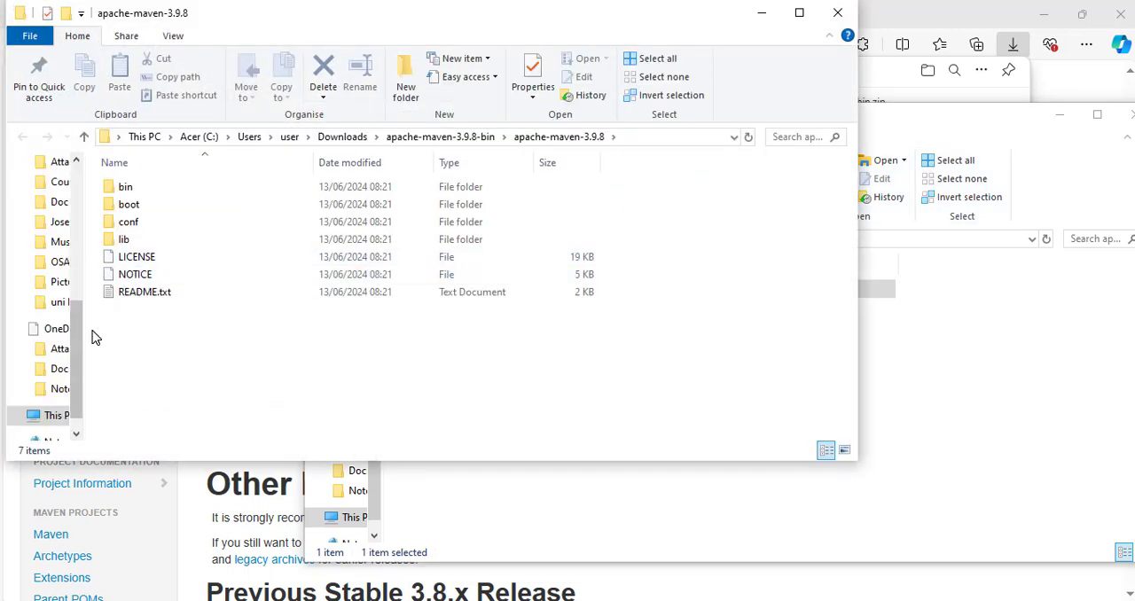
left_click(201, 138)
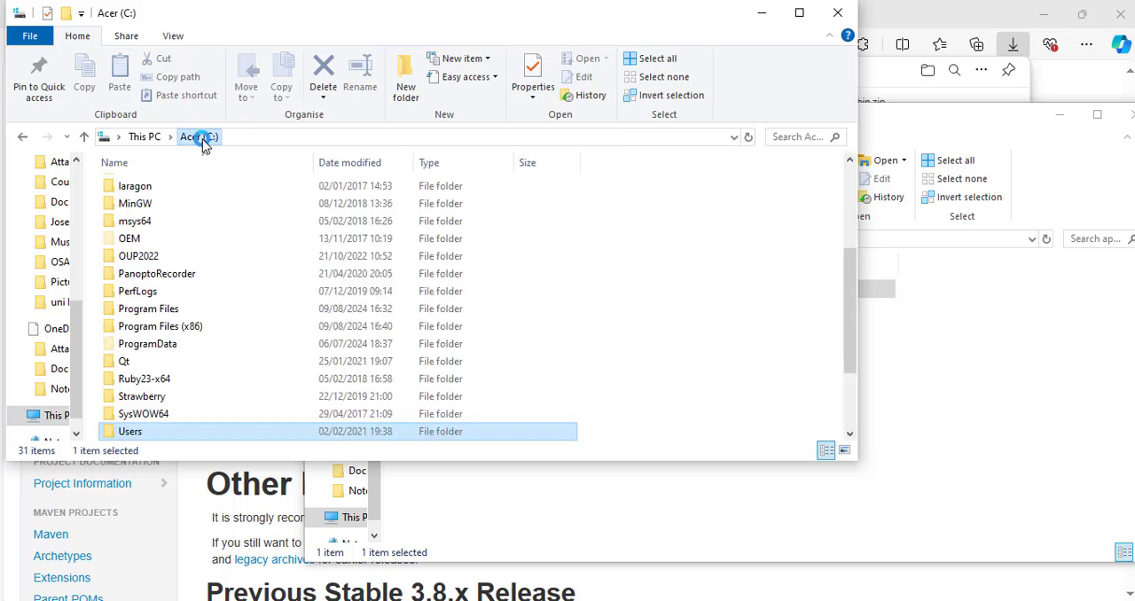
left_click(148, 308)
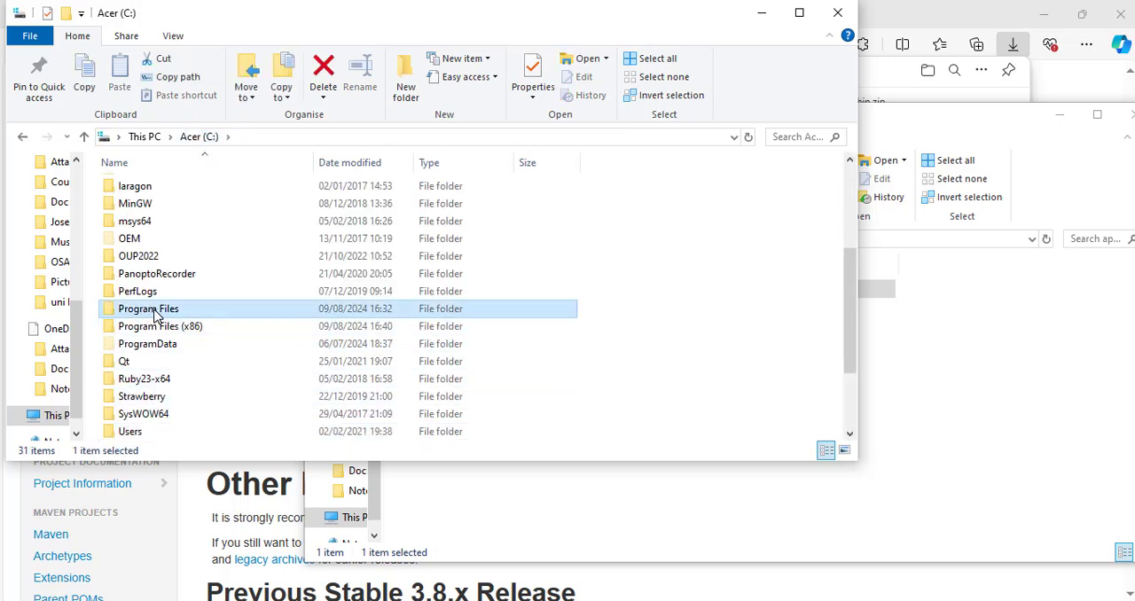
double_click(164, 317)
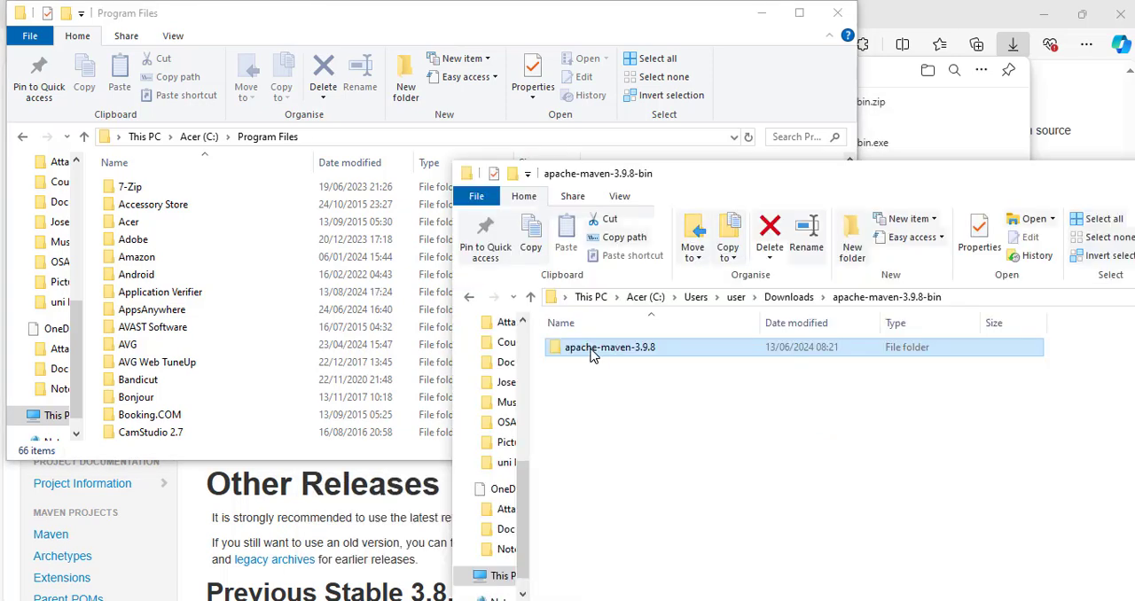
Copy the apache-maven-3.9.8 folder from the extracted download into C:\Program Files.
right_click(590, 352)
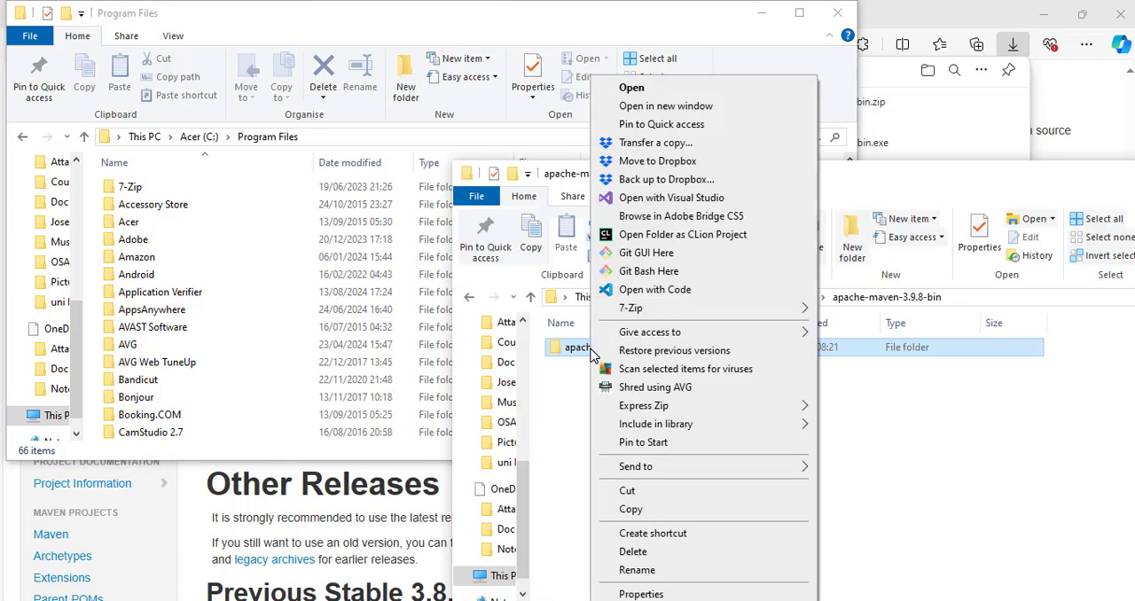
left_click(652, 511)
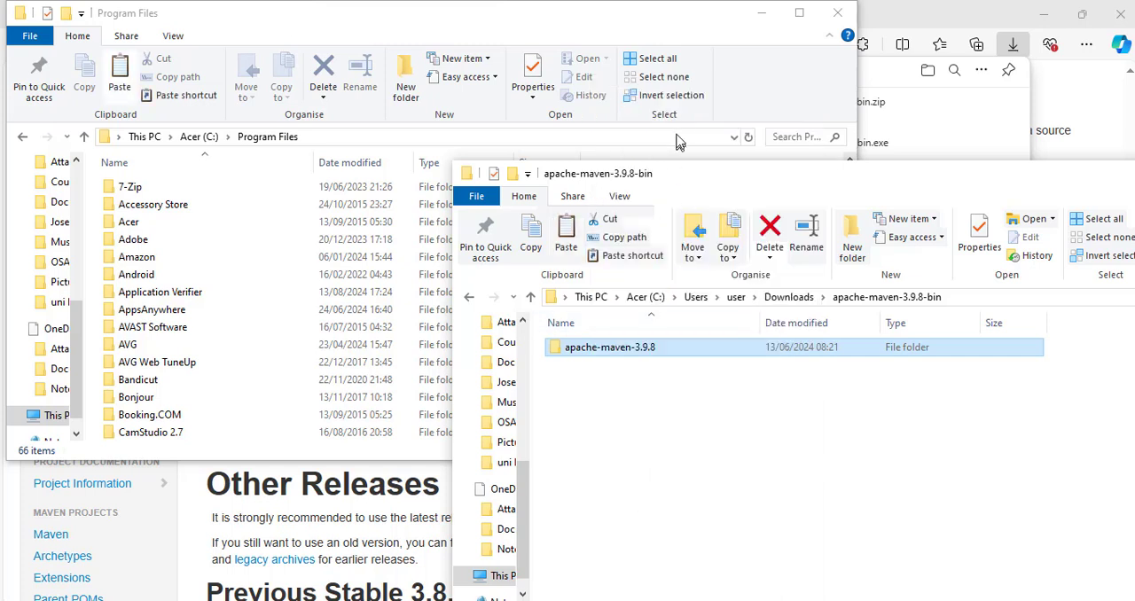
left_click(641, 32)
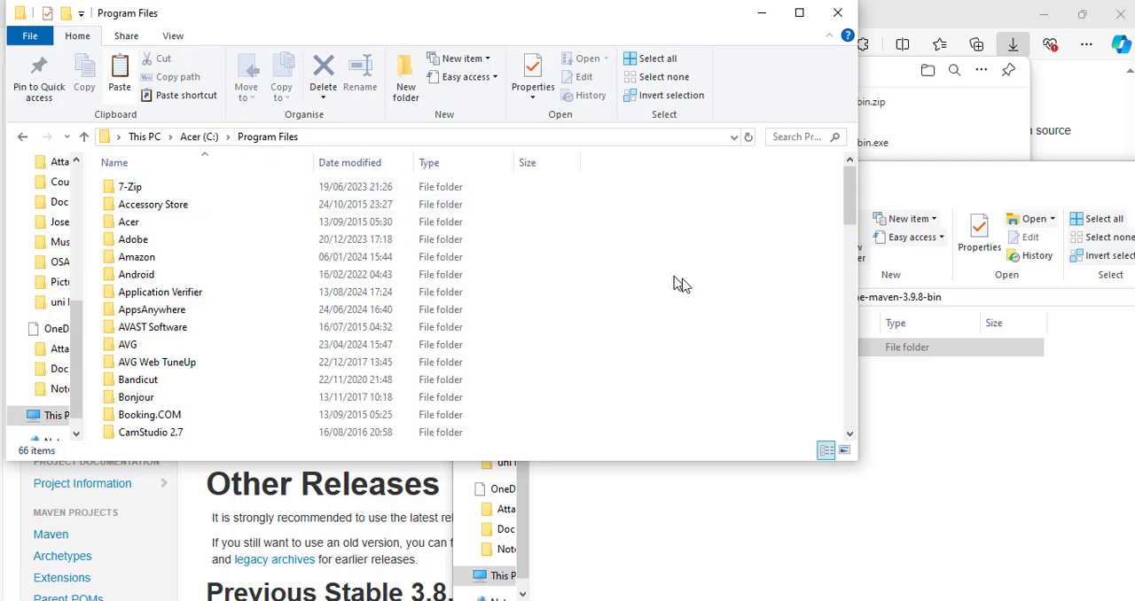
right_click(737, 310)
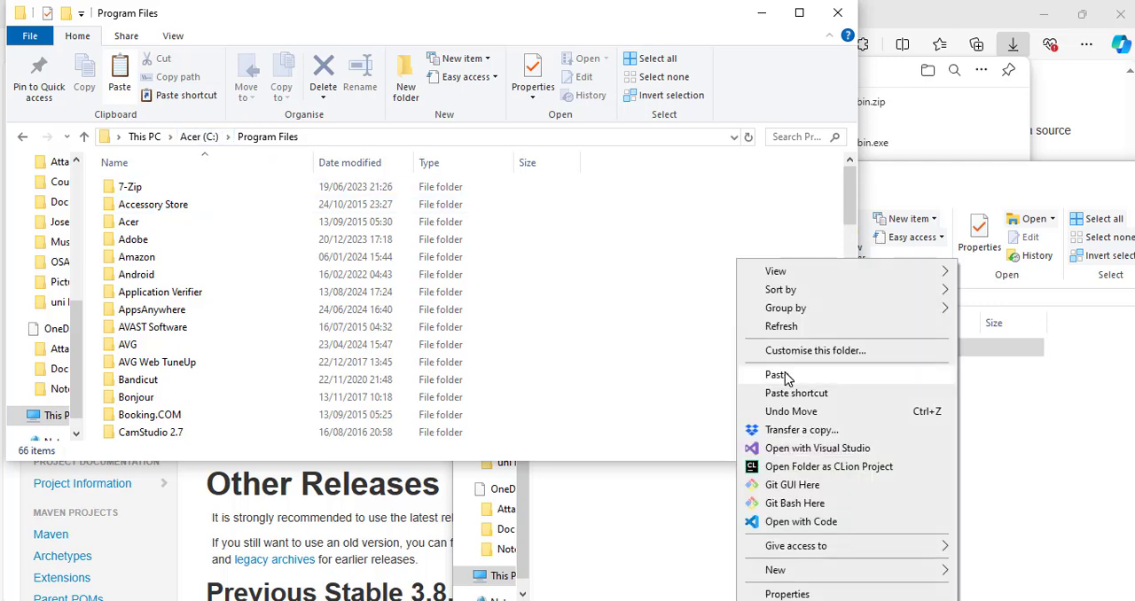
left_click(777, 376)
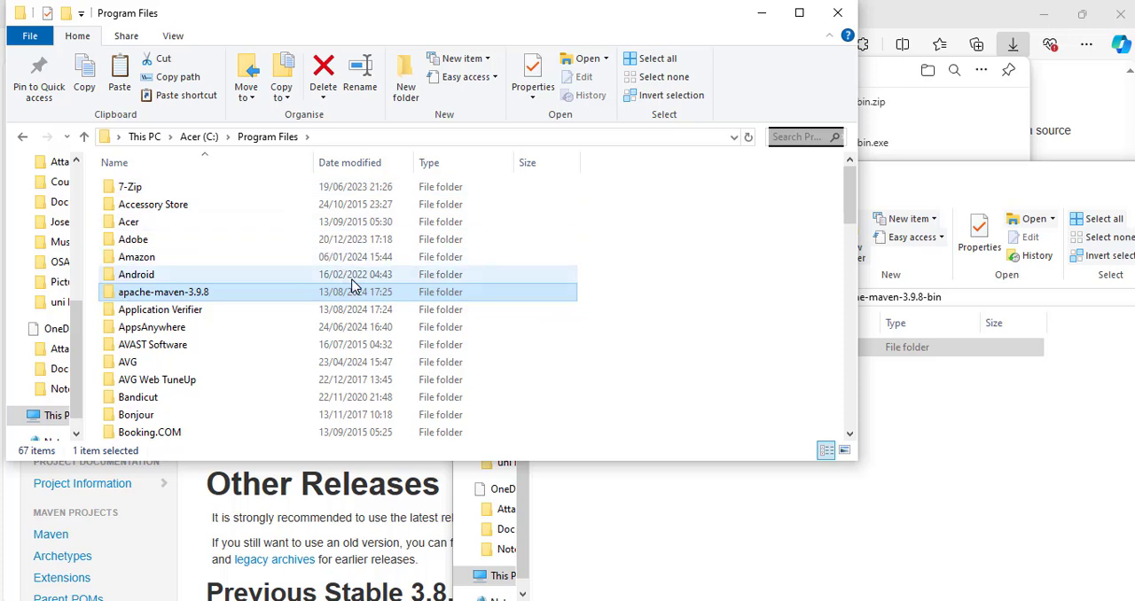
left_click(660, 323)
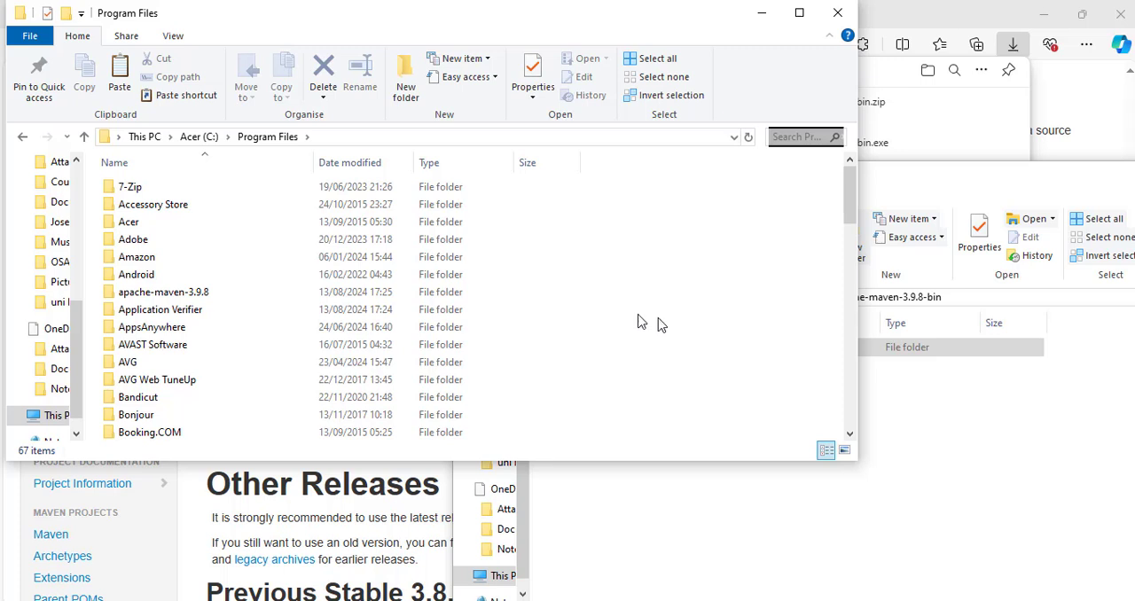
Open the bin folder of apache-maven-3.9.8 in Program Files and copy its path, C:\Program Files\apache-maven-3.9.8\bin.
double_click(192, 298)
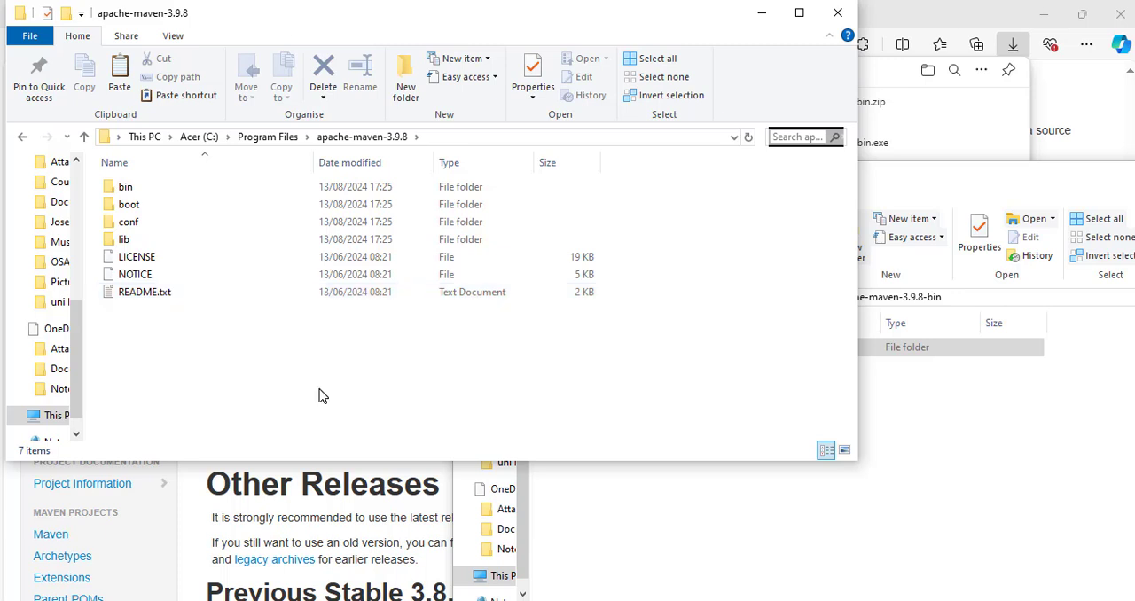
double_click(129, 190)
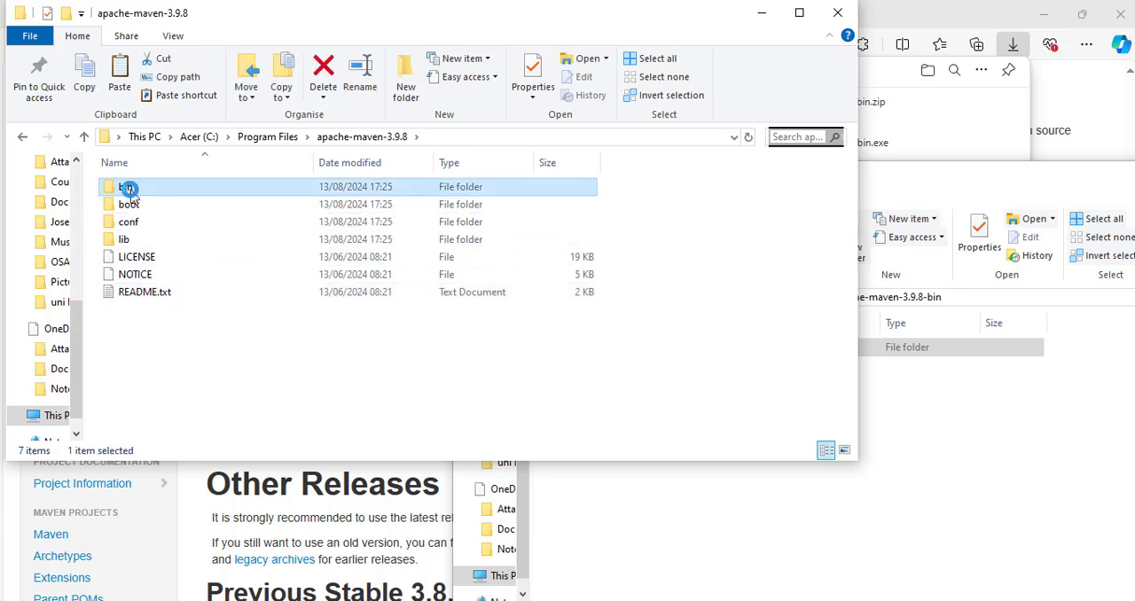
left_click(478, 142)
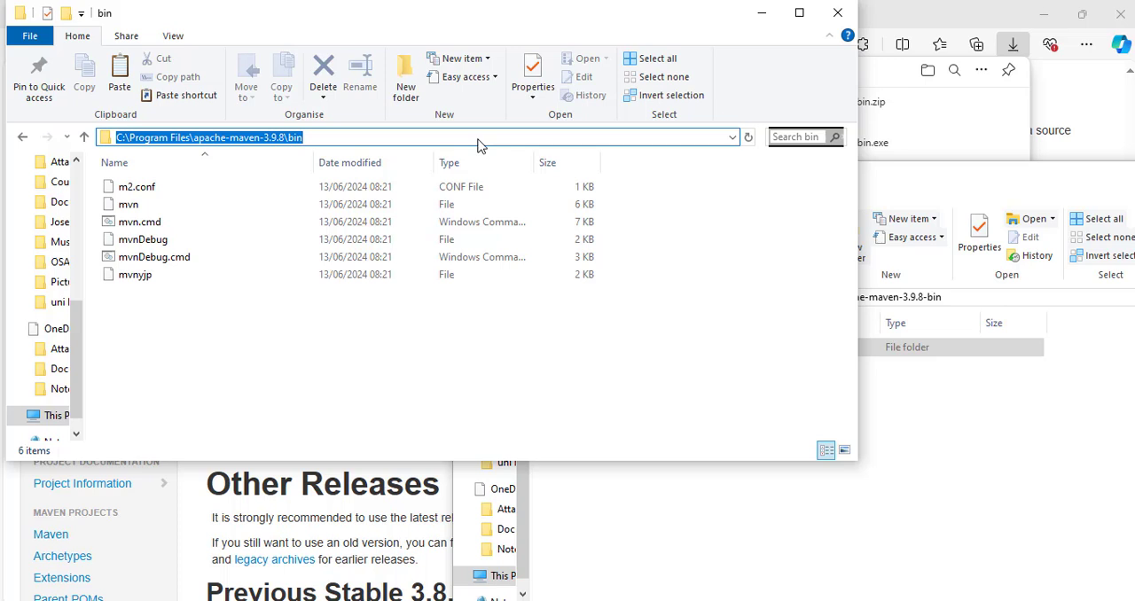
key("ctrl+c")
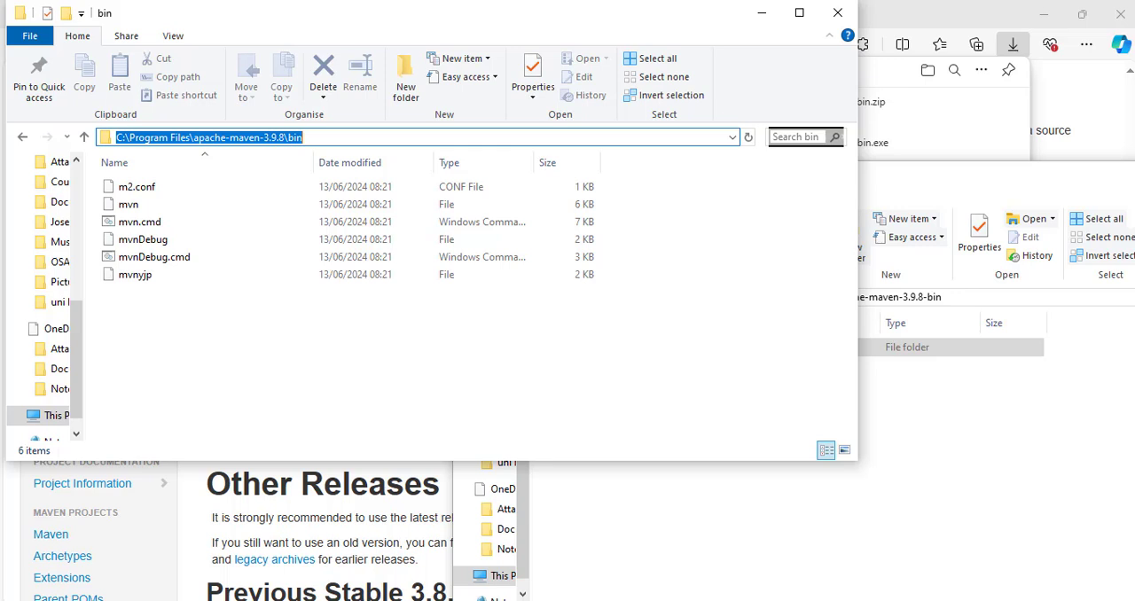
Search Windows for "vari", open the system environment variables editor and display the environment variables.
key("super+s")
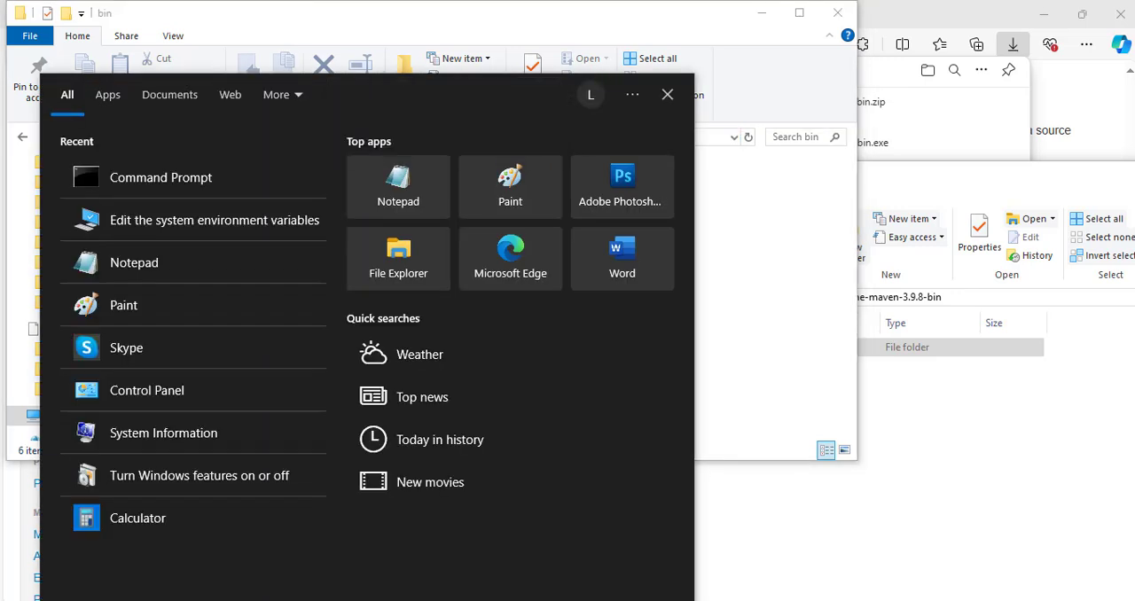
type("vari")
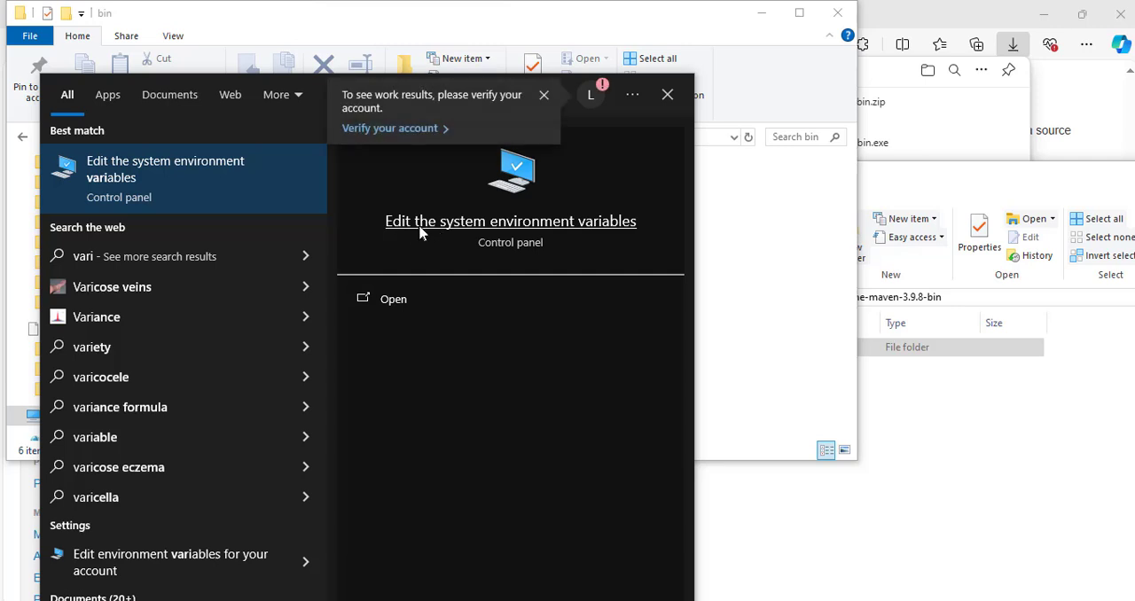
left_click(504, 232)
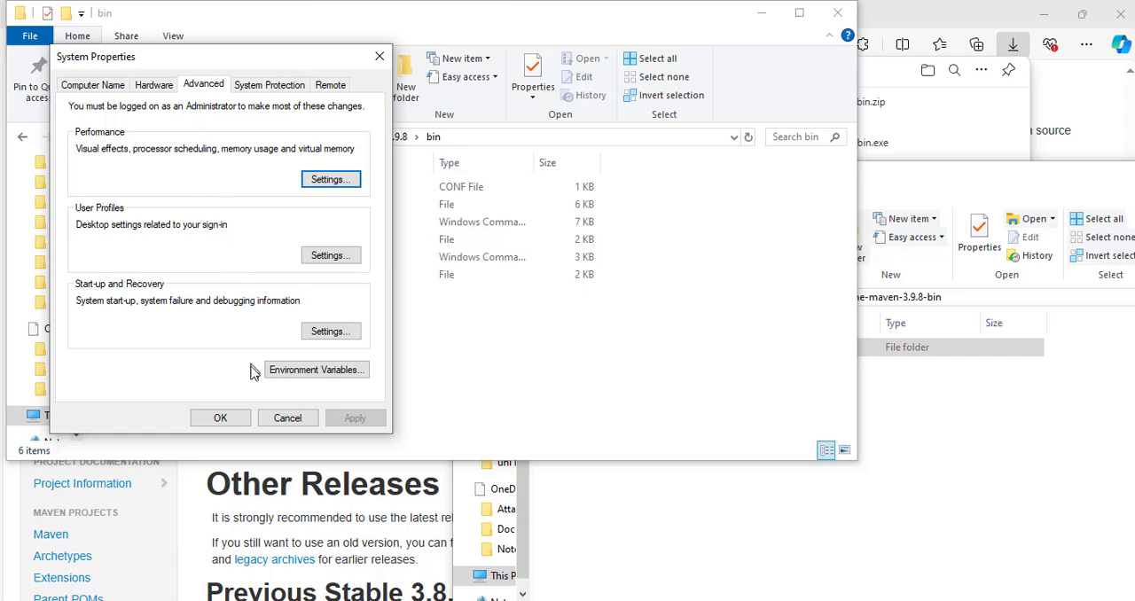
left_click(302, 378)
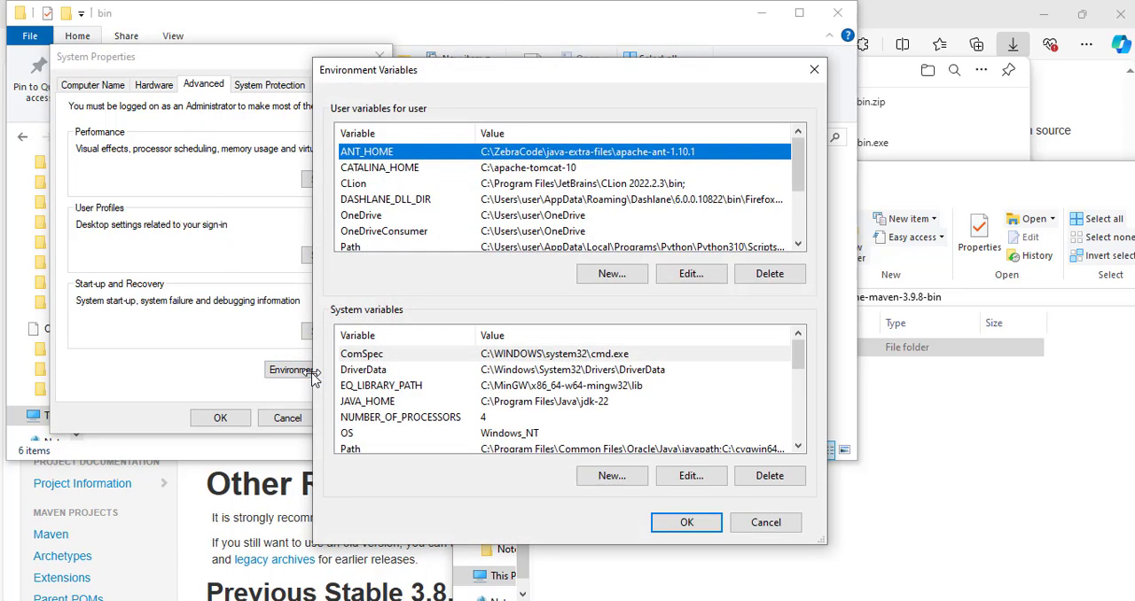
Add the copied path C:\Program Files\apache-maven-3.9.8\bin as a new entry in the system Path variable and accept the edit.
scroll(537, 444, "down", 1)
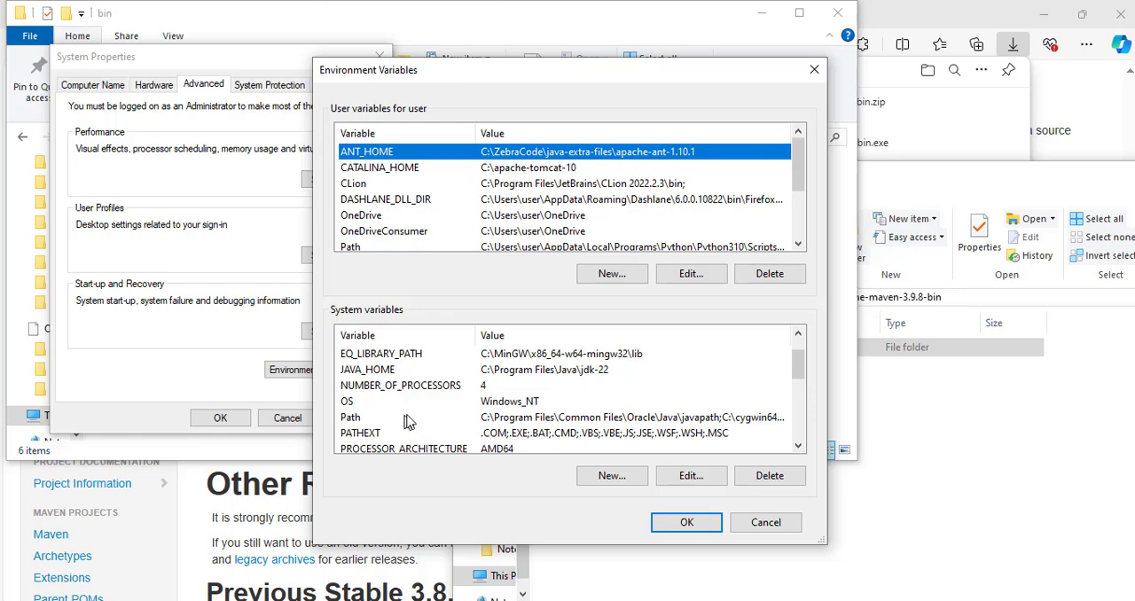
left_click(532, 419)
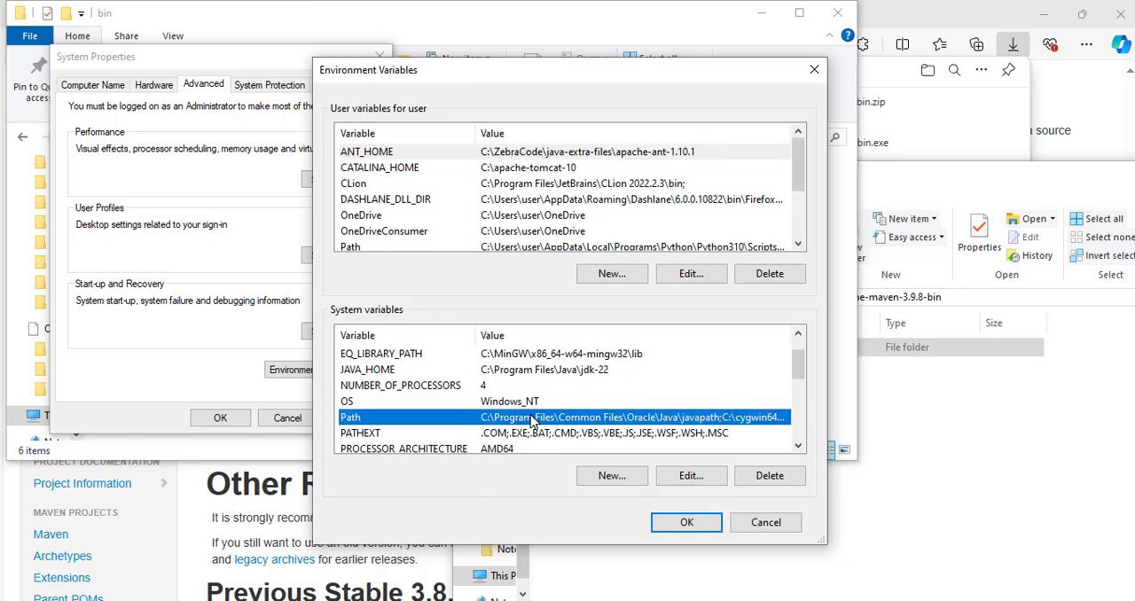
left_click(691, 479)
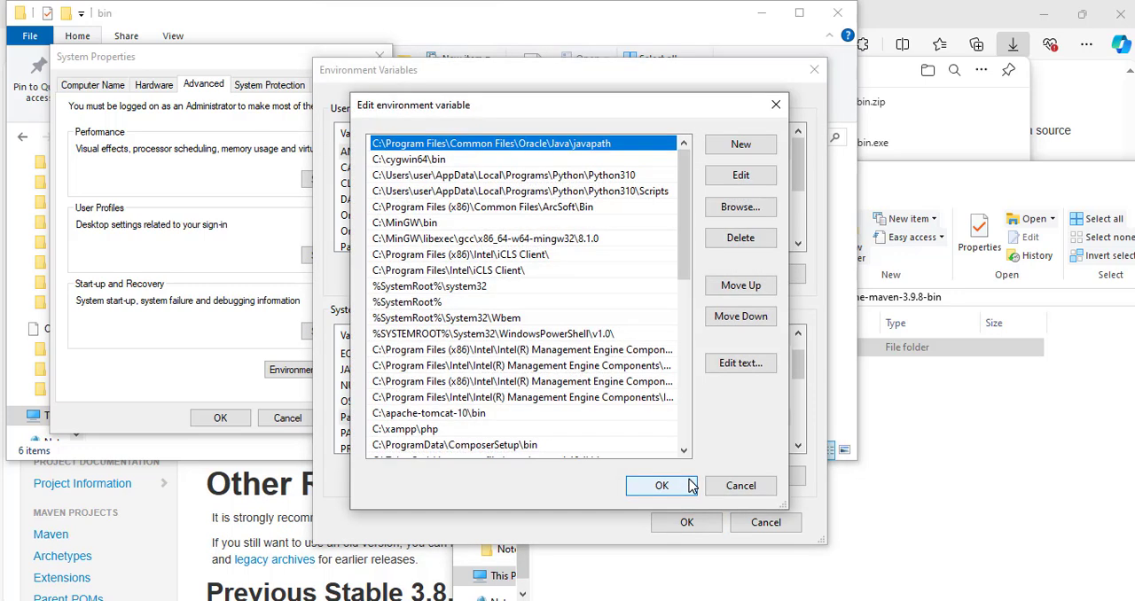
left_click(741, 145)
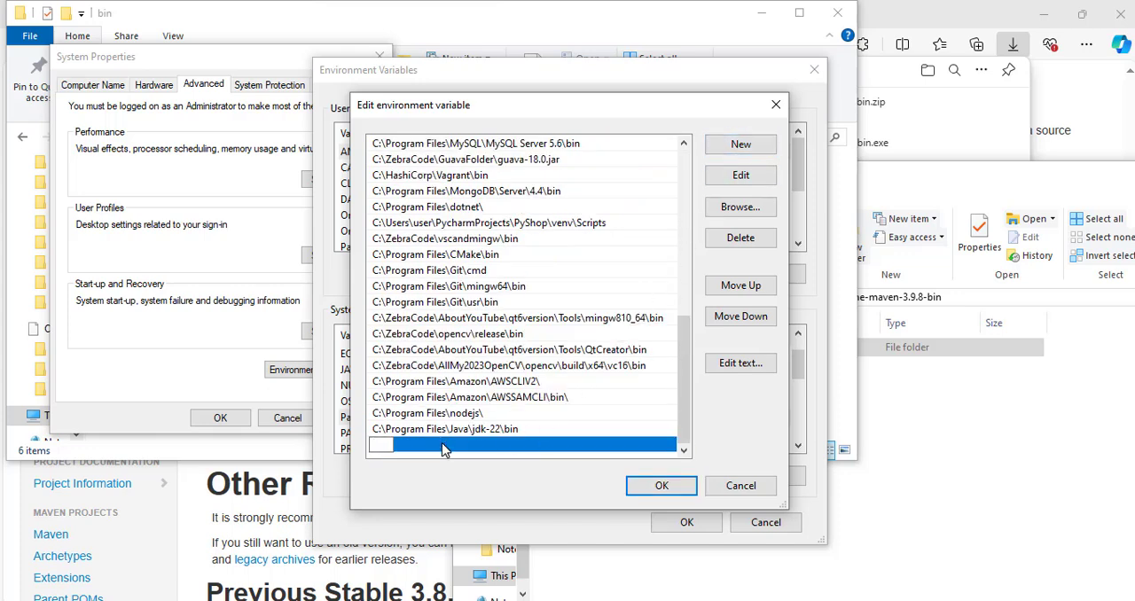
key("ctrl+v")
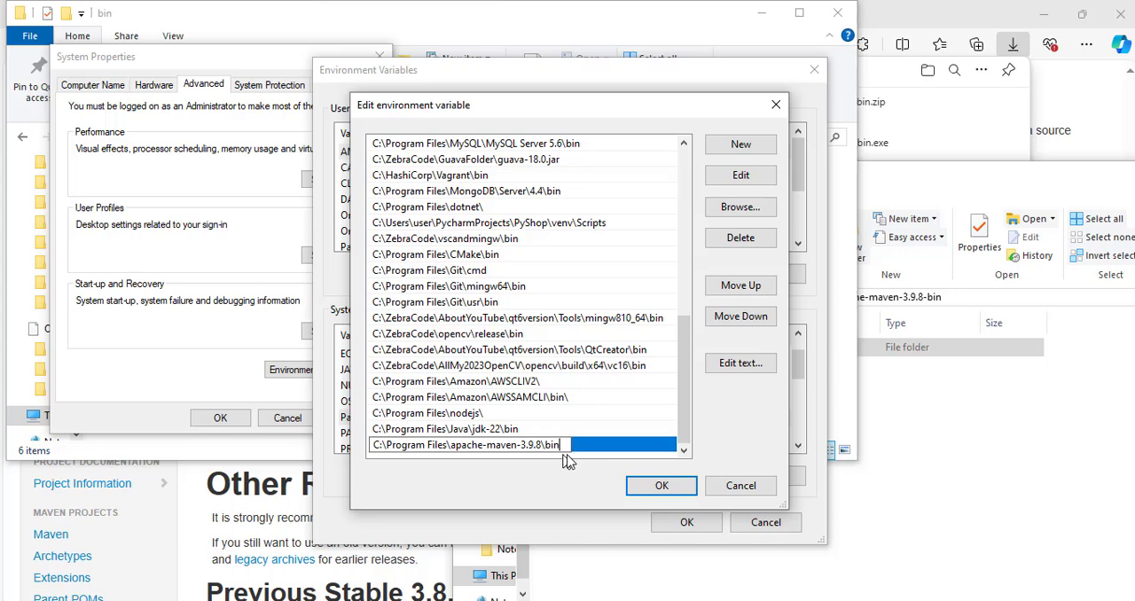
left_click(663, 490)
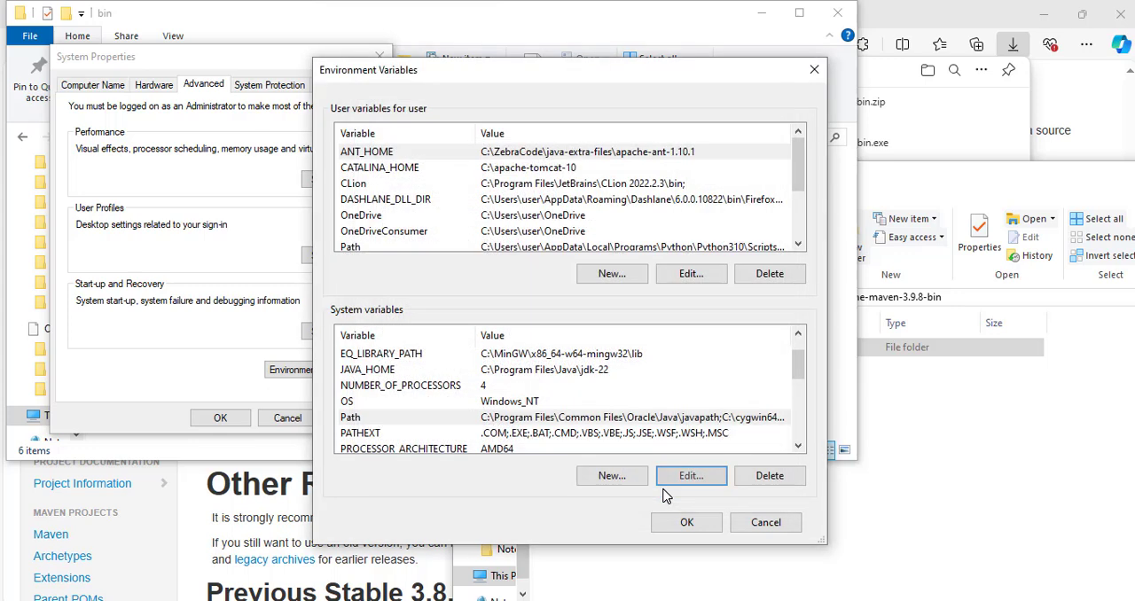
Save the environment variable changes and close the system properties.
left_click(687, 524)
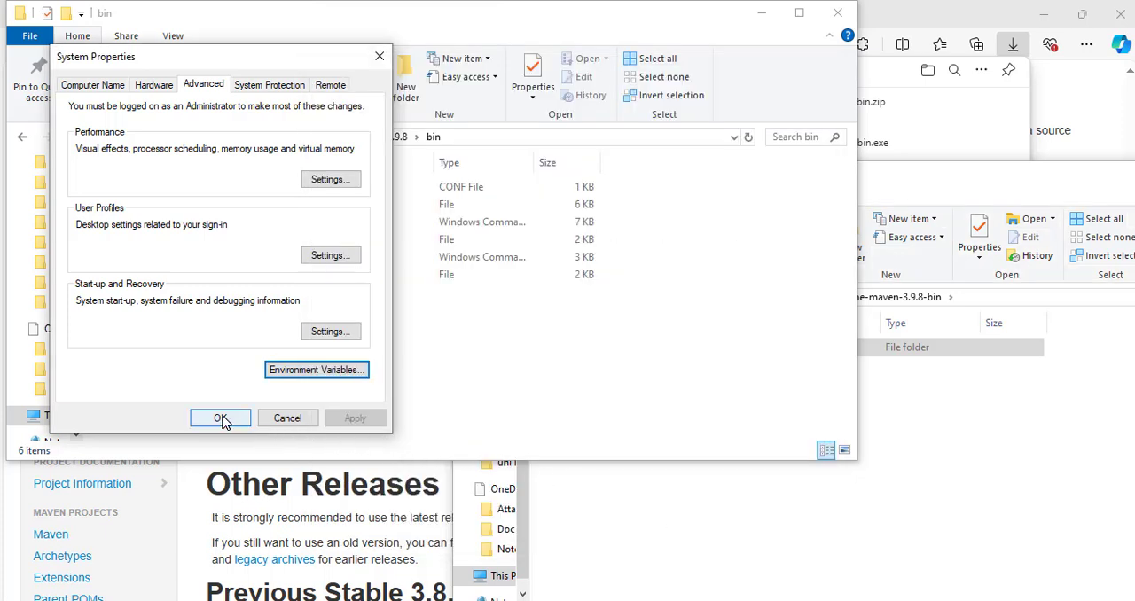
left_click(221, 419)
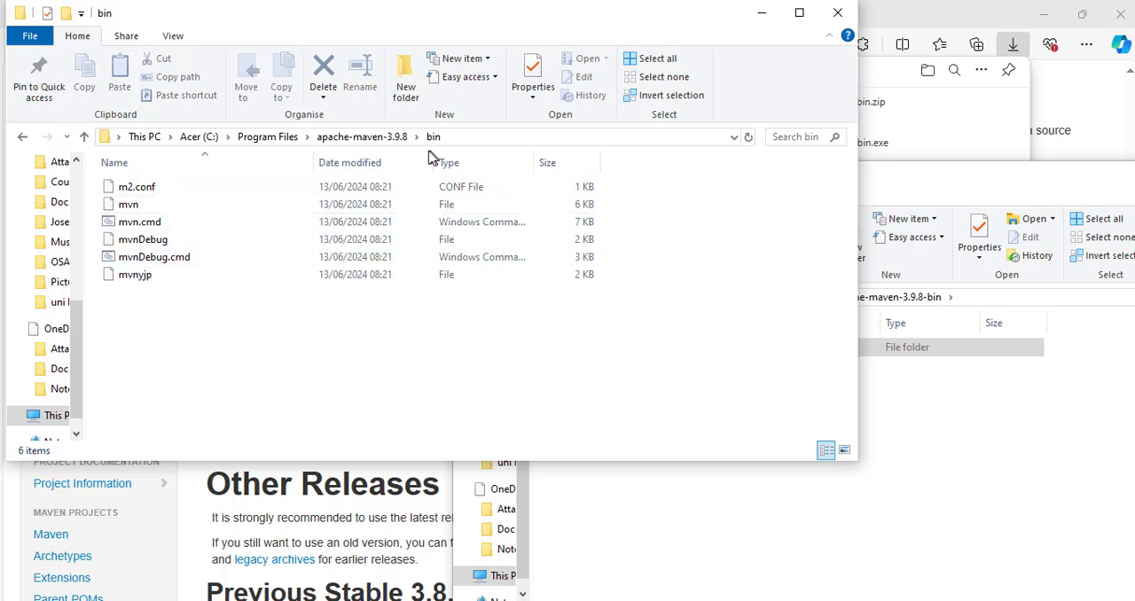
Go up to the apache-maven-3.9.8 folder in Program Files and copy its path, C:\Program Files\apache-maven-3.9.8.
left_click(357, 137)
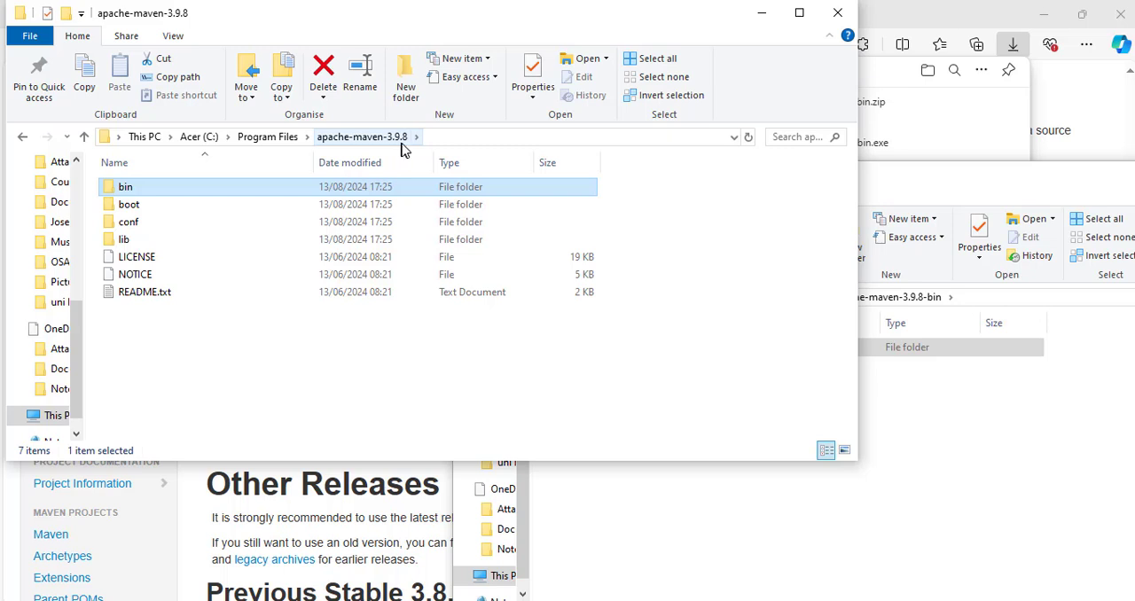
left_click(335, 385)
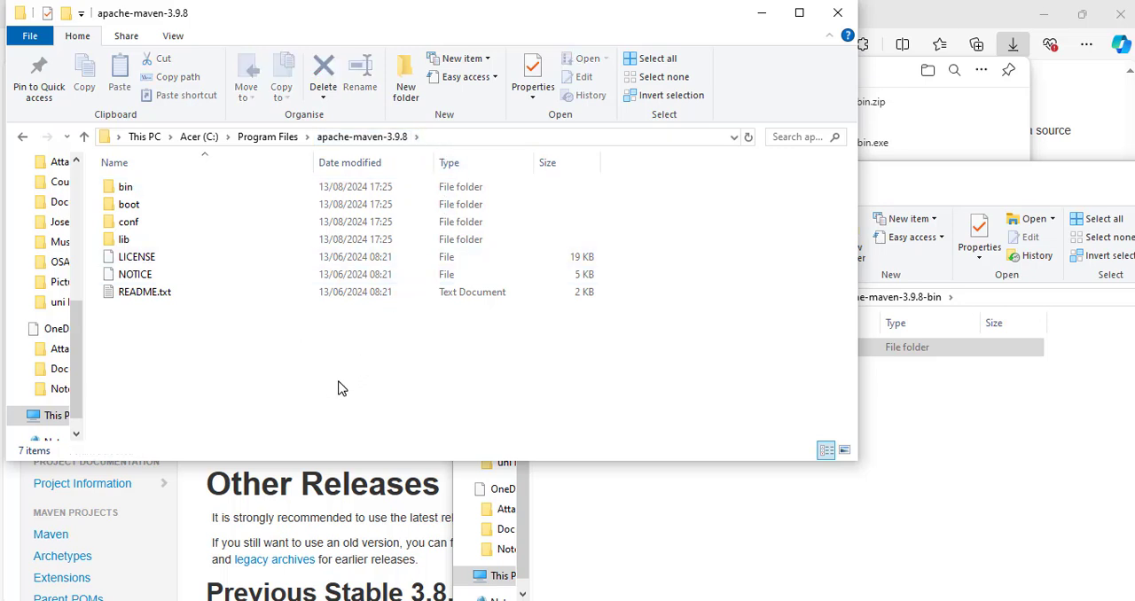
left_click(512, 141)
key("ctrl+c")
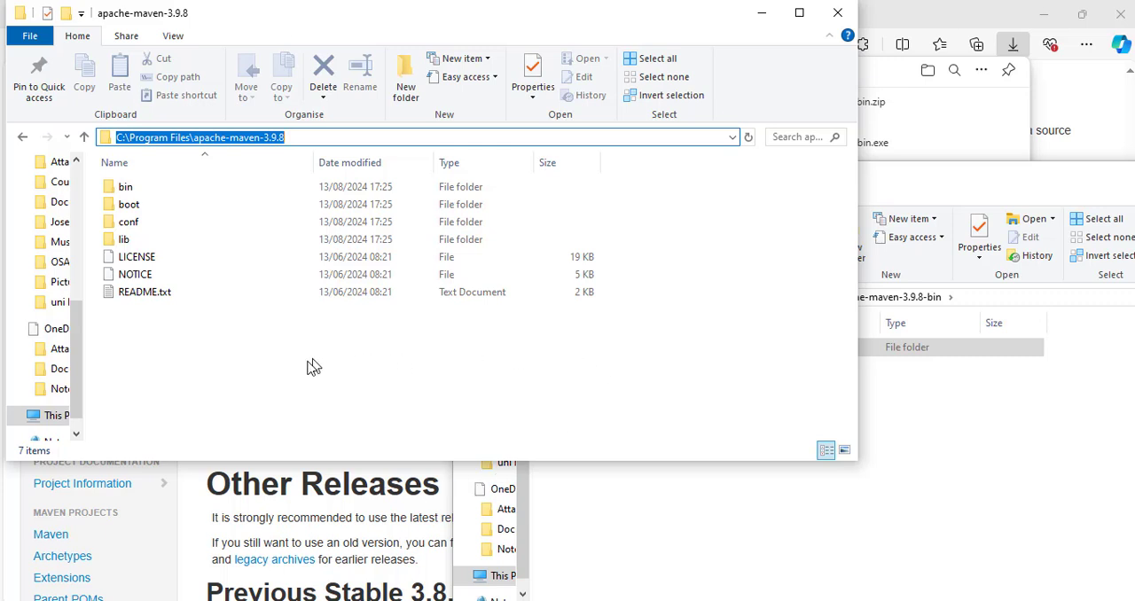
Search Windows for "variab", open the system environment variables editor and show the environment variables.
key("super+s")
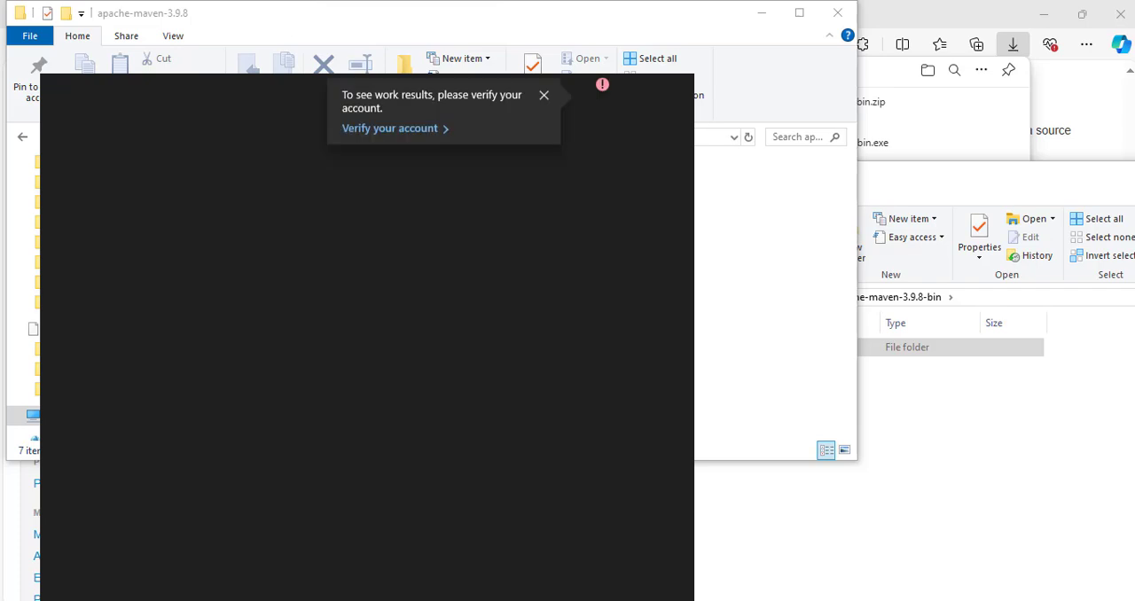
type("variab")
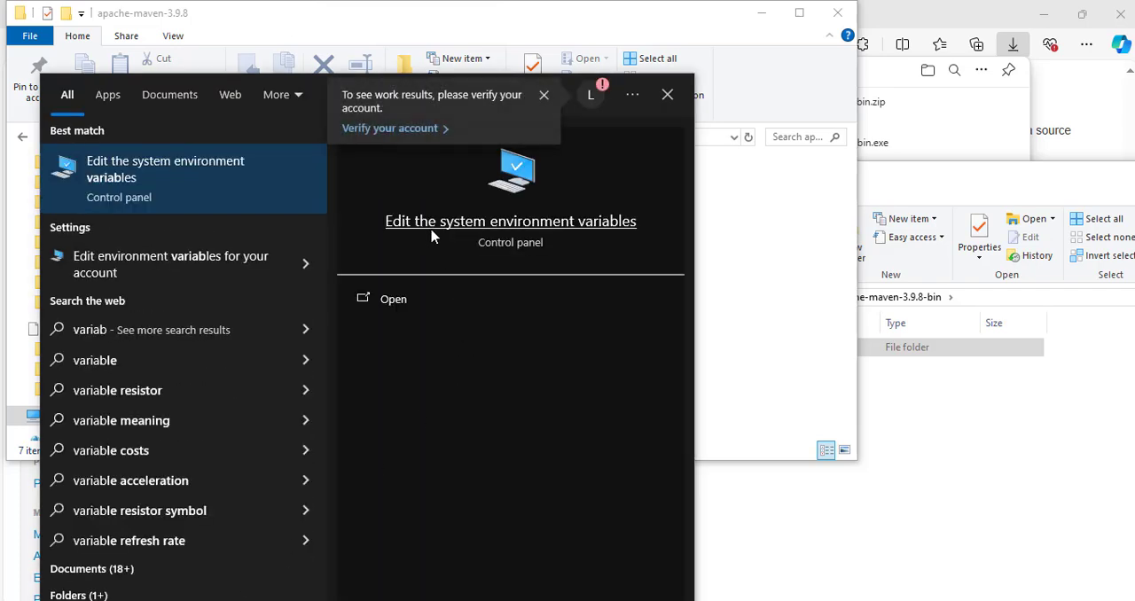
left_click(536, 231)
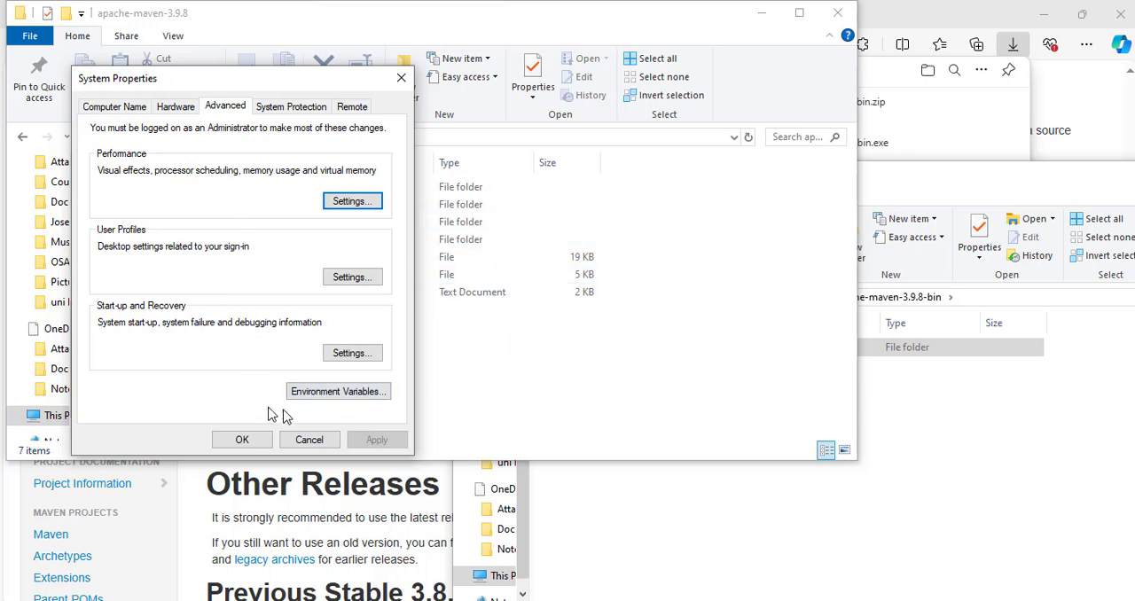
left_click(355, 397)
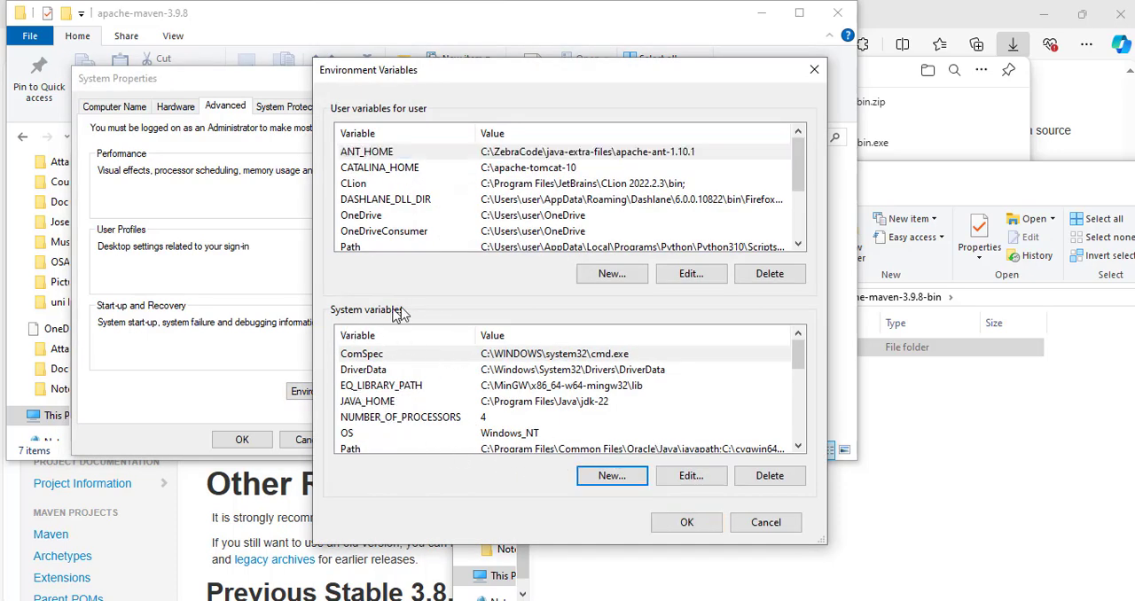
Create the system variable MAVEN_HOME with the value C:\Program Files\apache-maven-3.9.8 and save the changes, closing the system properties.
left_click(612, 476)
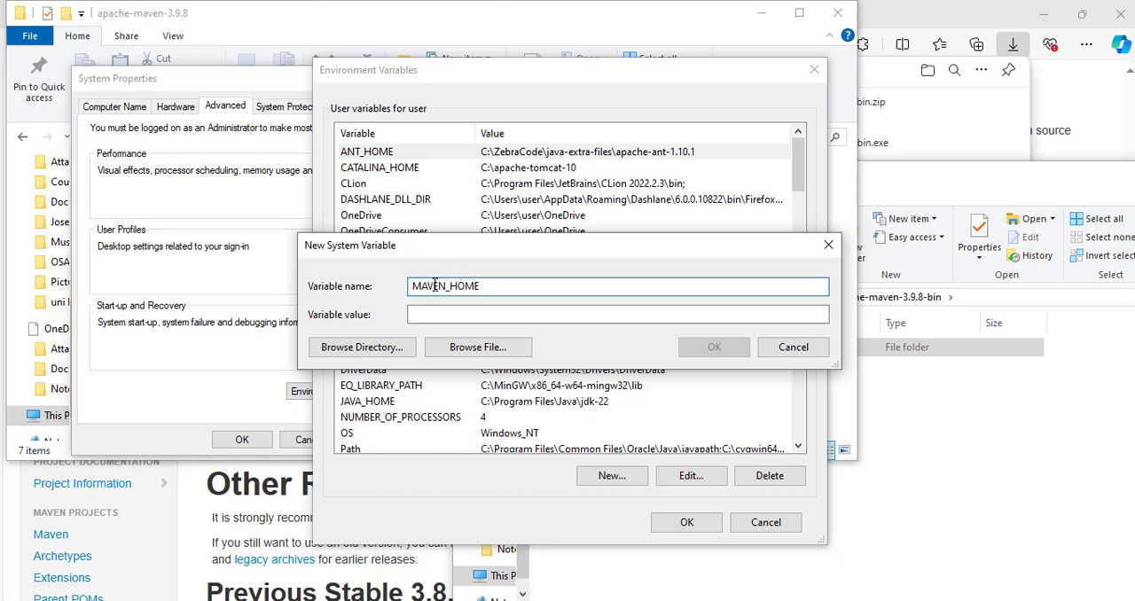
left_click(423, 314)
left_click(430, 314)
key("ctrl+v")
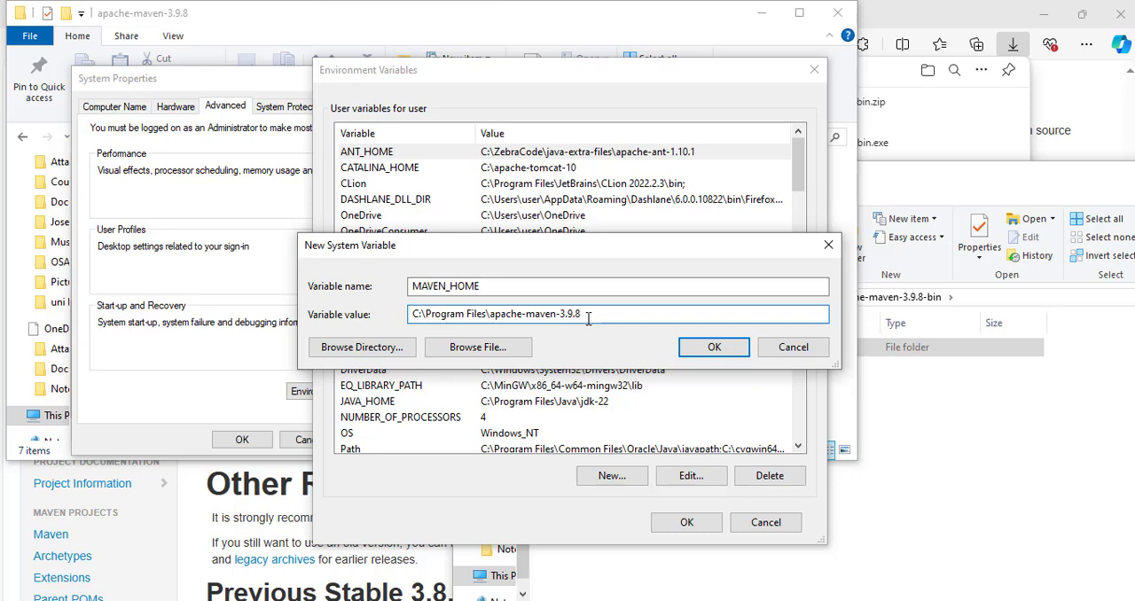
left_click(715, 348)
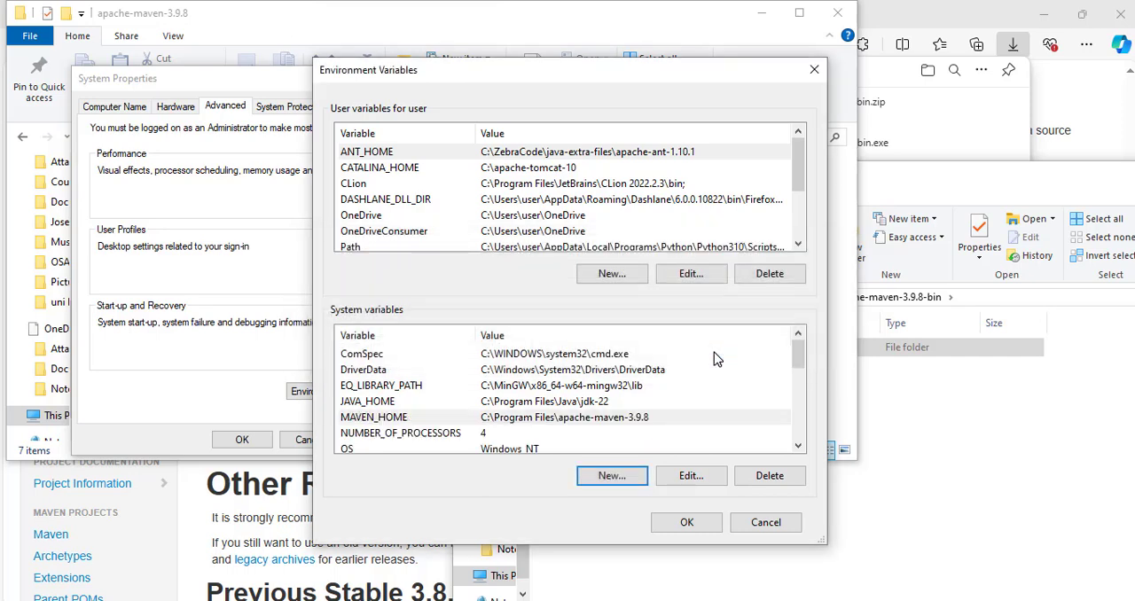
left_click(687, 523)
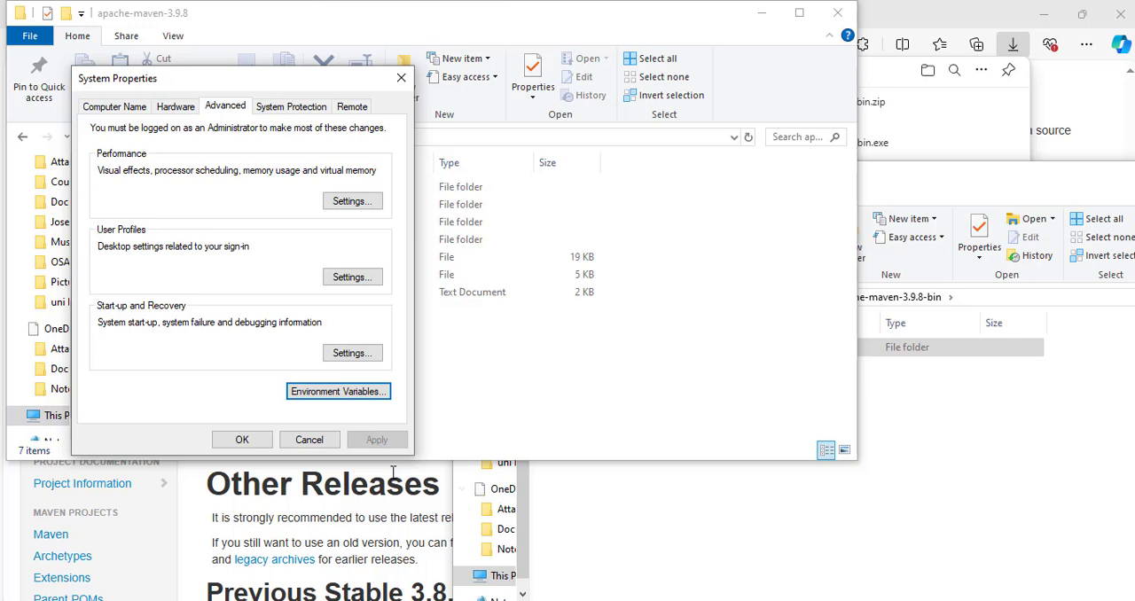
left_click(247, 446)
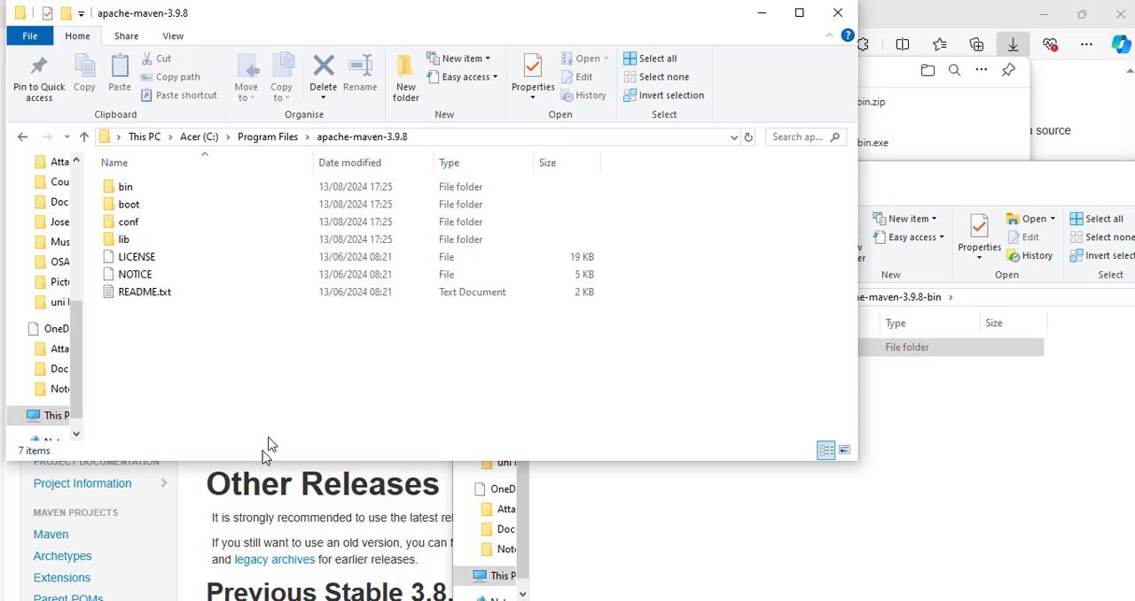
Search Windows for "cmd", open Command Prompt and run mvn --version to check the Maven installation.
left_click(87, 600)
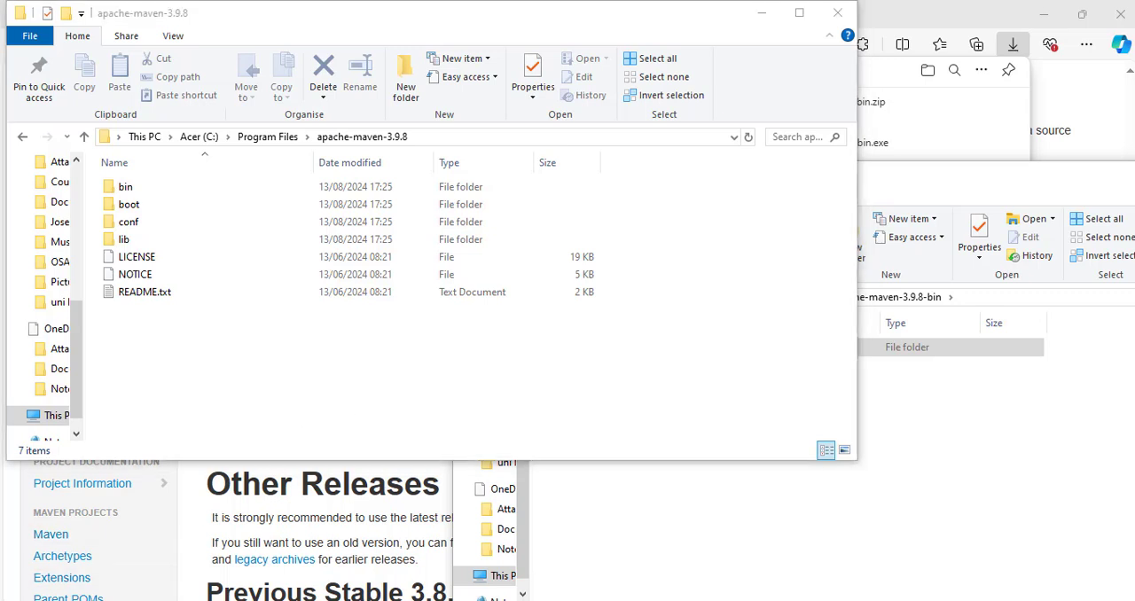
type("cmd")
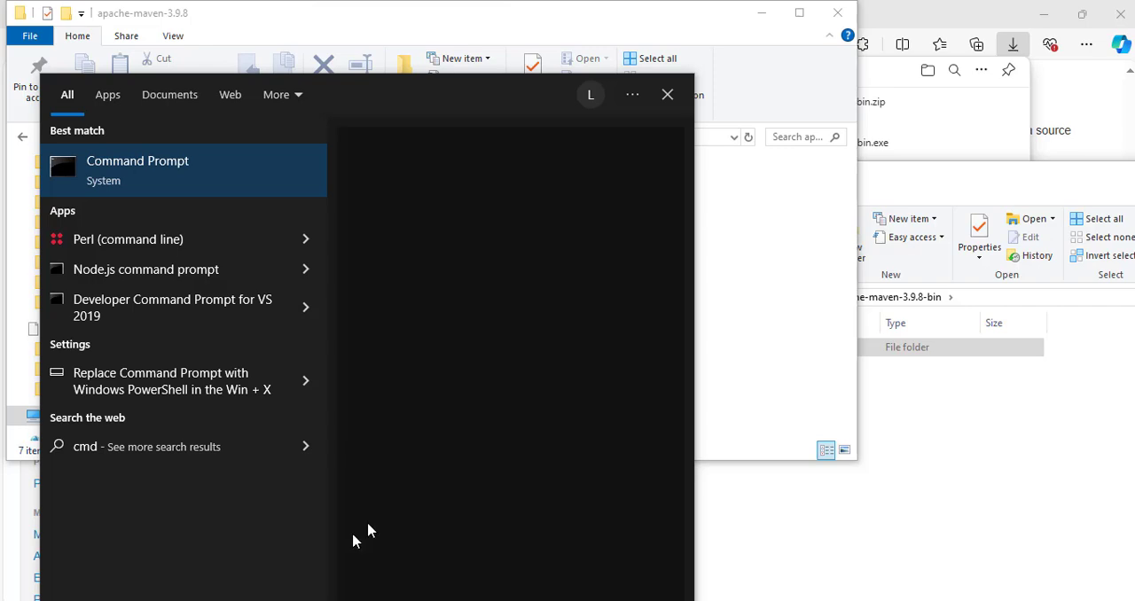
left_click(521, 226)
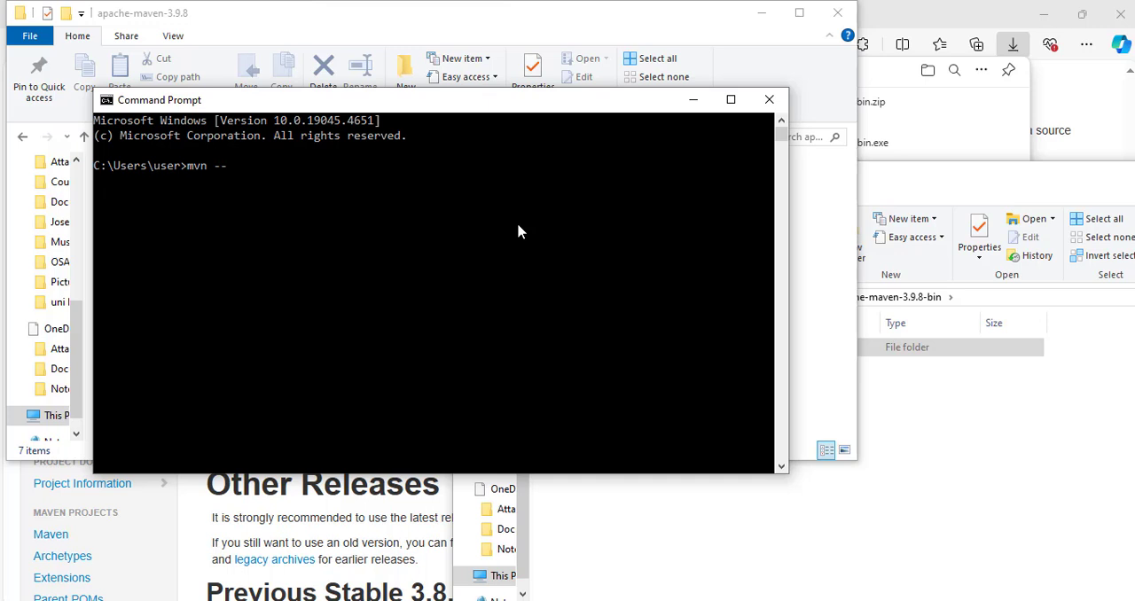
type("n")
key("Return")
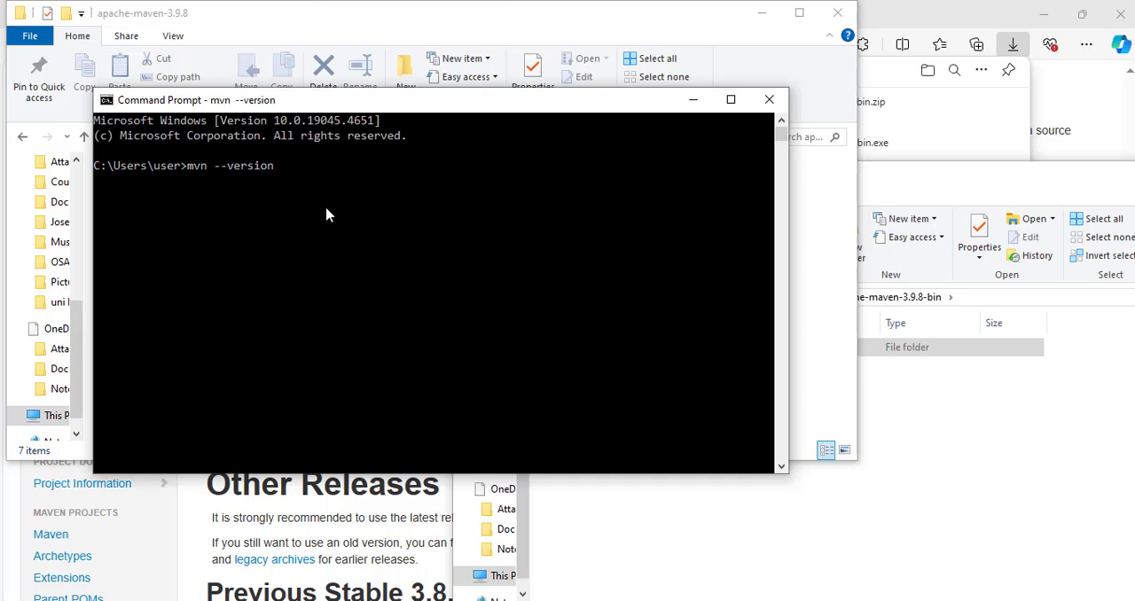